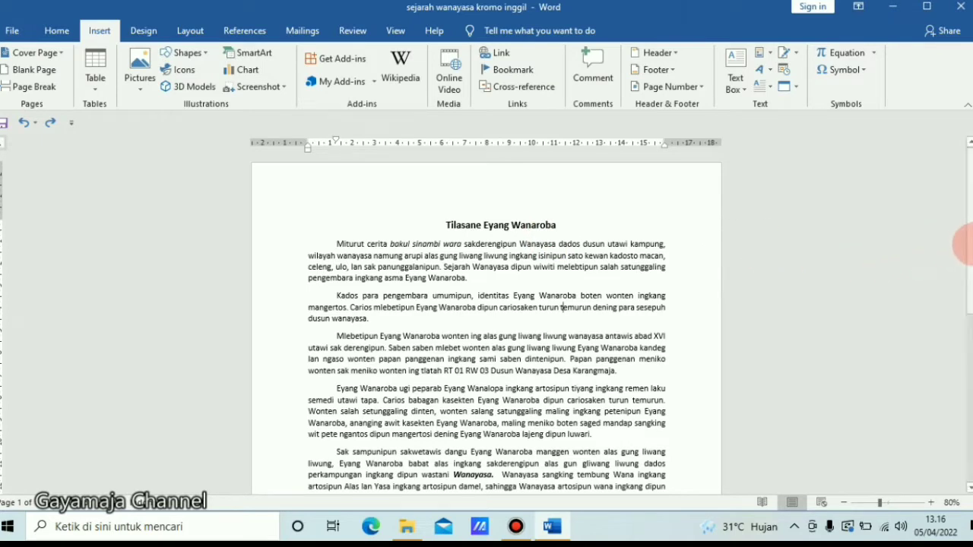
- Scroll through the document and zoom in to review its paragraphs
left_click_drag(965, 243, 970, 439)
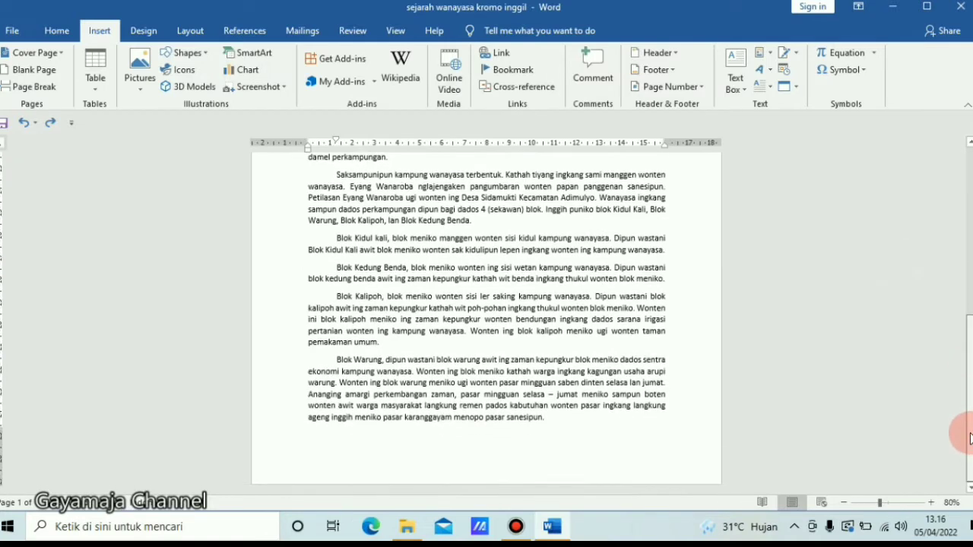
left_click(930, 504)
left_click(931, 503)
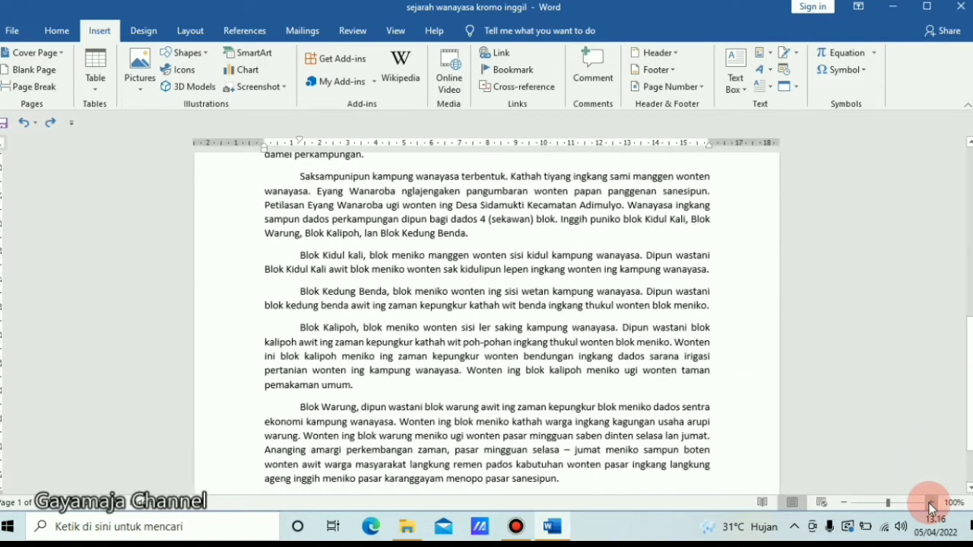
left_click_drag(966, 391, 968, 270)
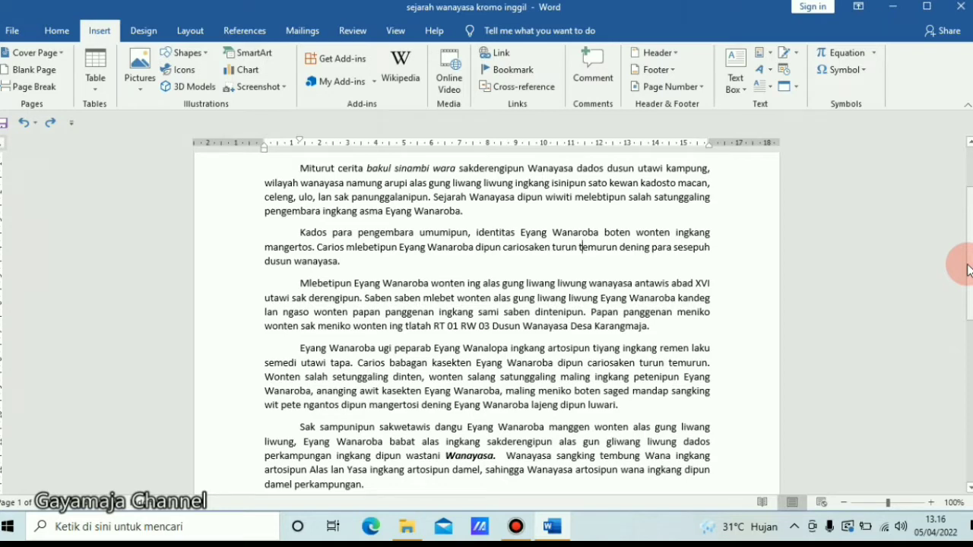
scroll(967, 259, "up", 3)
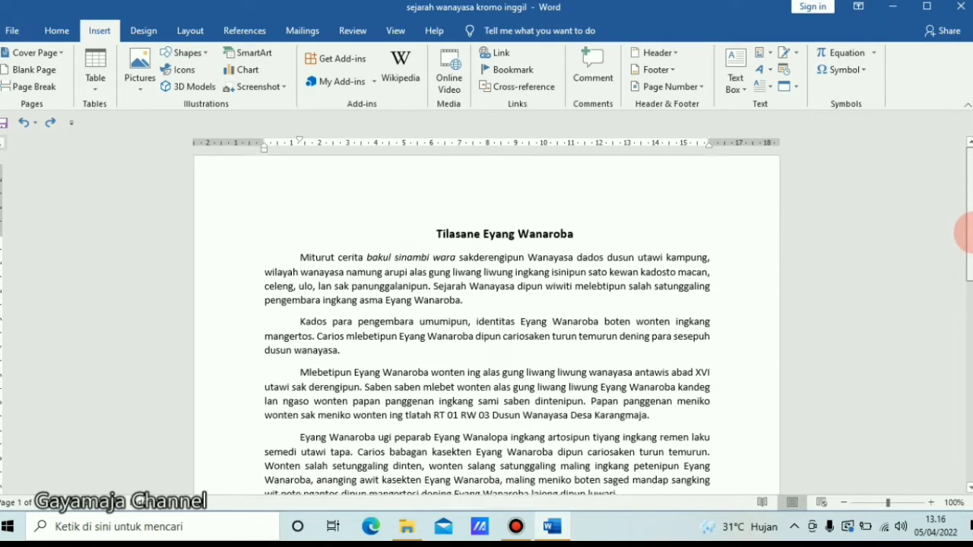
scroll(966, 239, "down", 1)
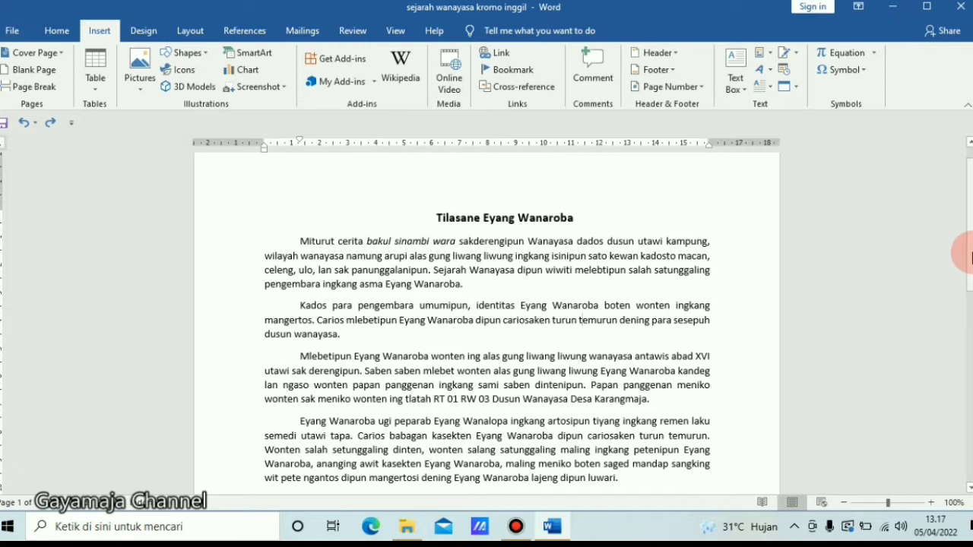
left_click_drag(969, 257, 967, 316)
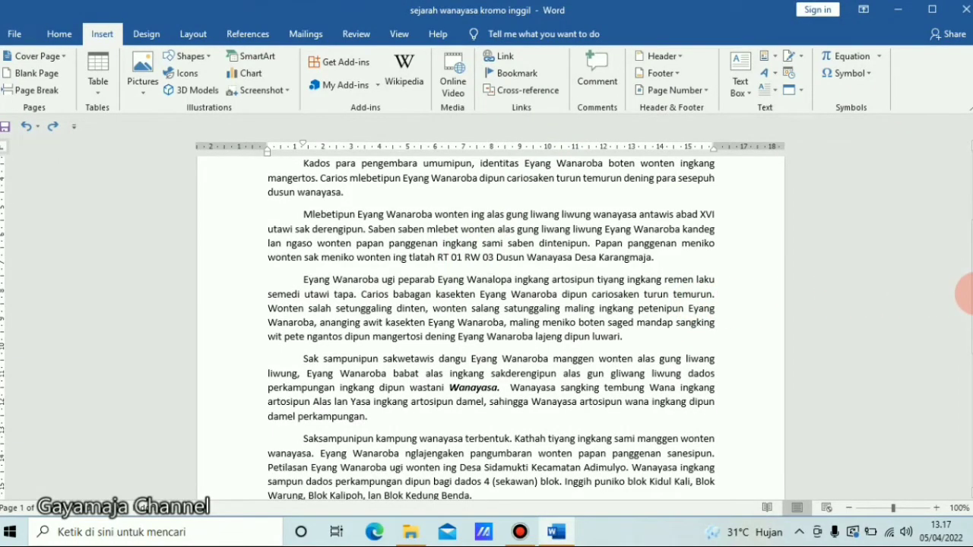
left_click_drag(969, 298, 965, 242)
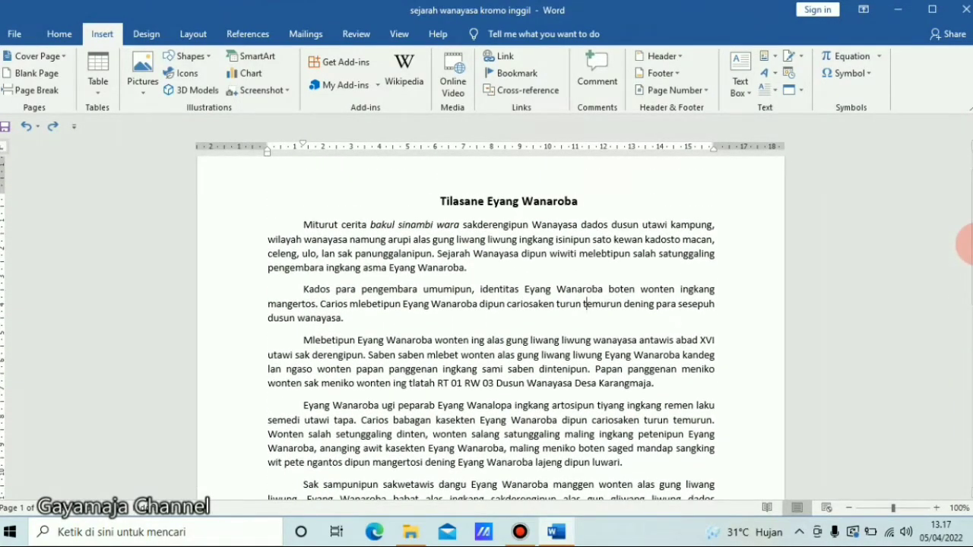
- Select the text from the start of the second paragraph to the end of the document
left_click(299, 295)
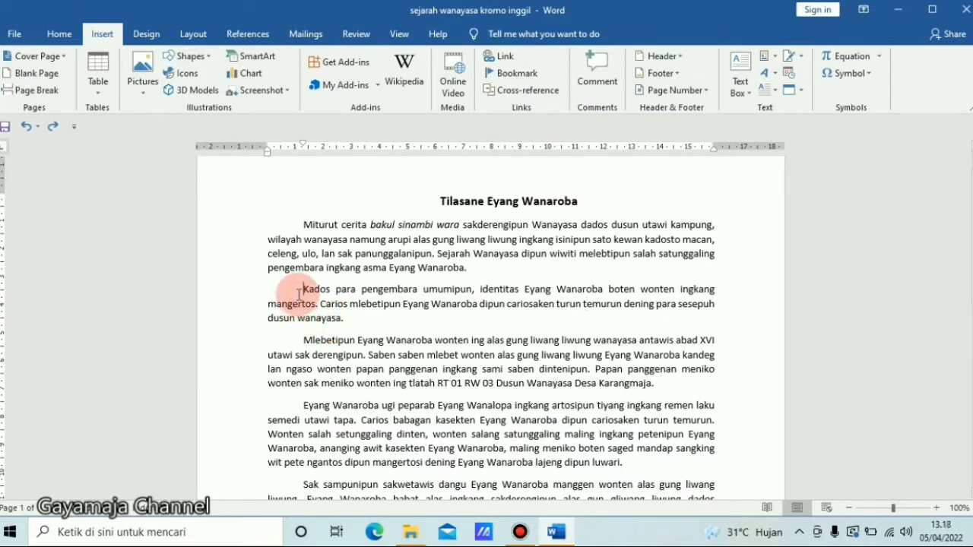
key("ctrl+shift+Down")
key("ctrl+shift+Down")
key("ctrl+shift+Down")
key("ctrl+shift+Down")
key("ctrl+shift+Down")
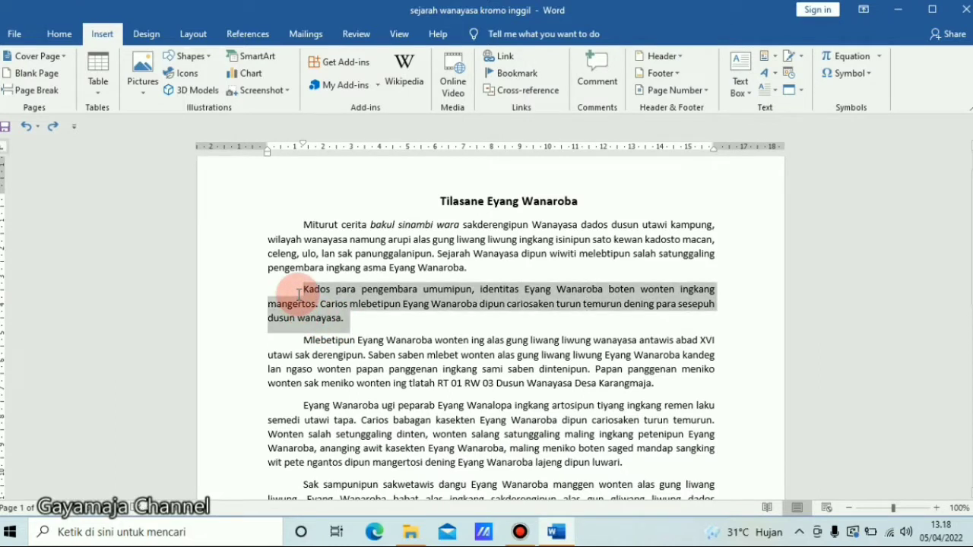
key("ctrl+shift+Down")
key("ctrl+shift+Down")
key("ctrl+shift+Down")
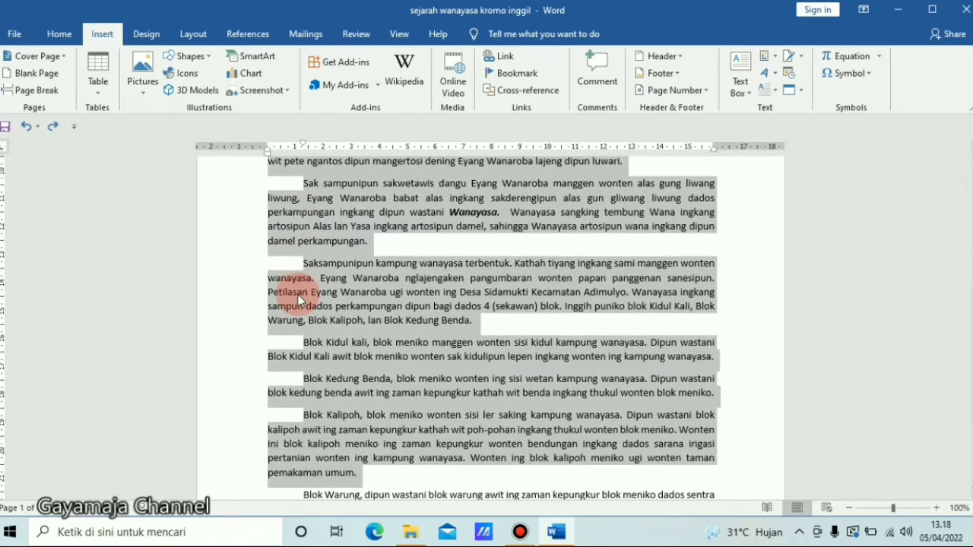
key("ctrl+shift+Down")
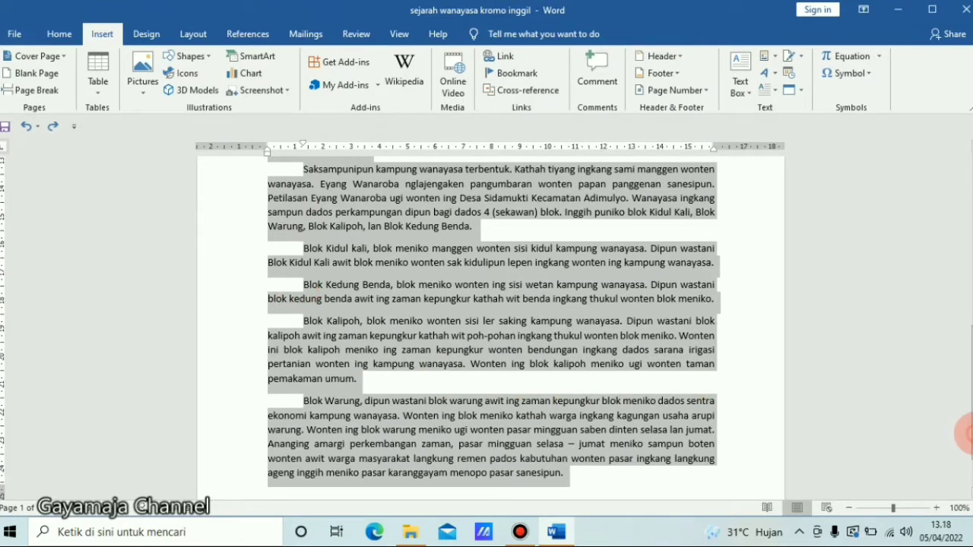
scroll(971, 433, "down", 1)
left_click_drag(971, 428, 958, 208)
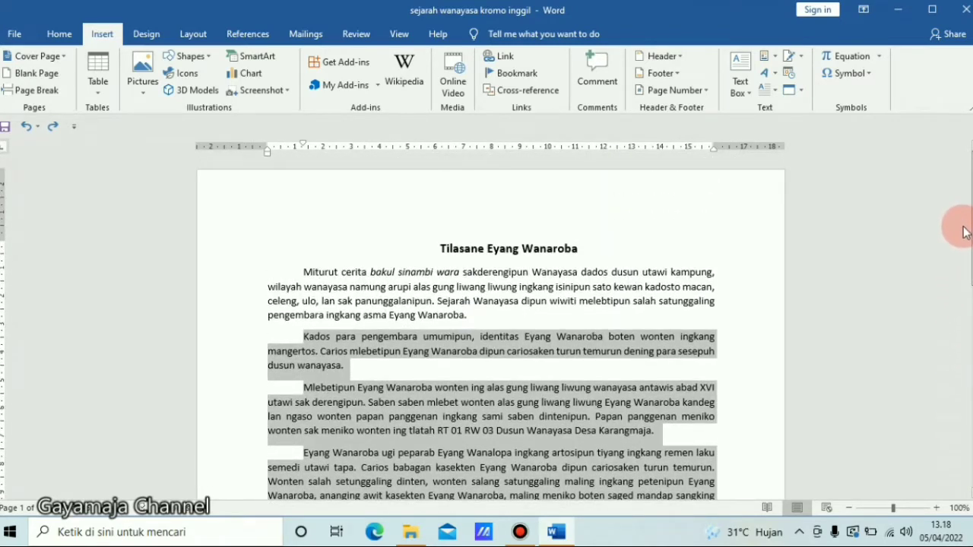
scroll(964, 264, "down", 1)
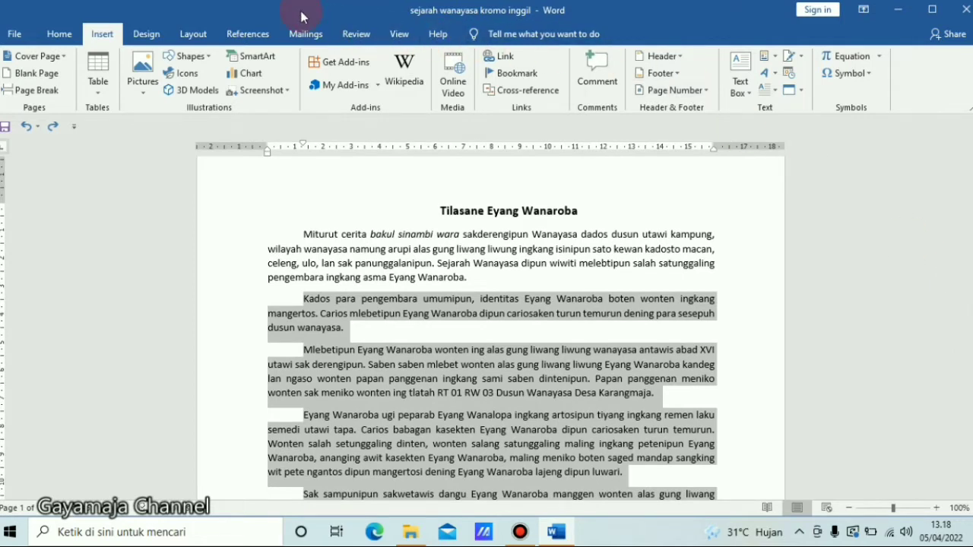
left_click(184, 33)
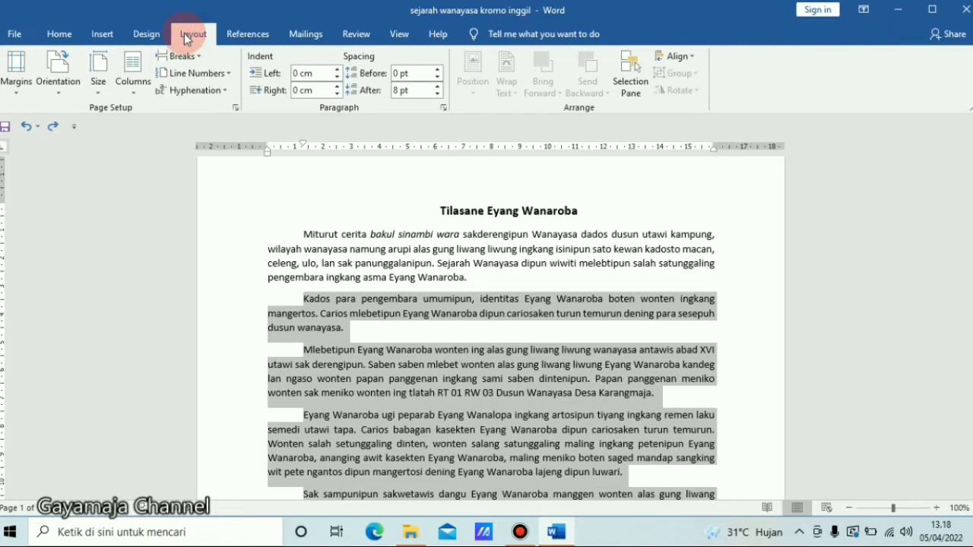
left_click(134, 95)
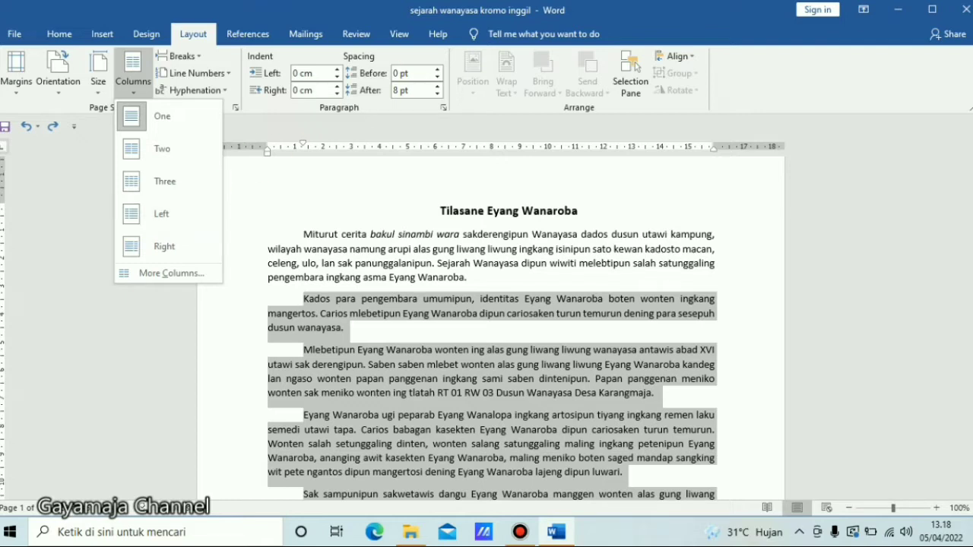
key("Return")
key("ctrl+z")
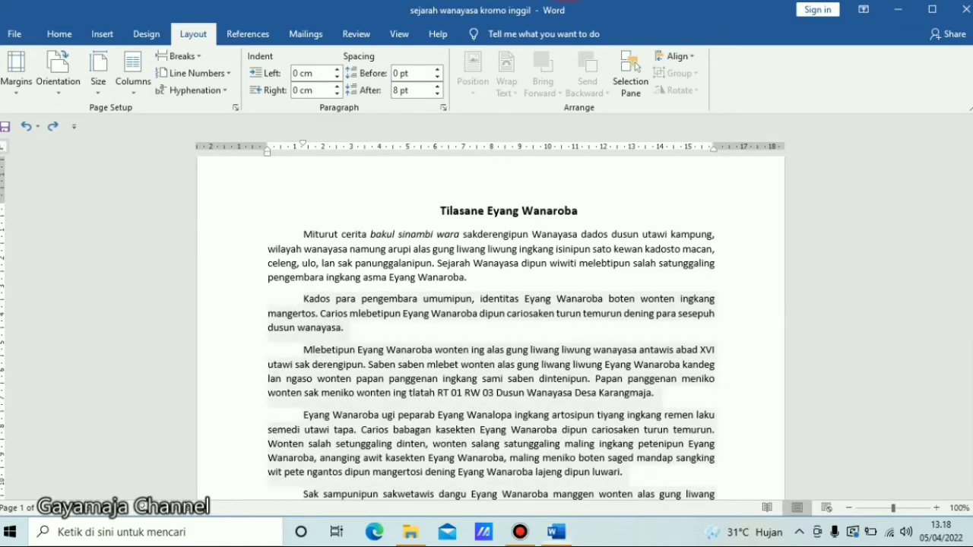
- Format the selected text into two columns
left_click(132, 82)
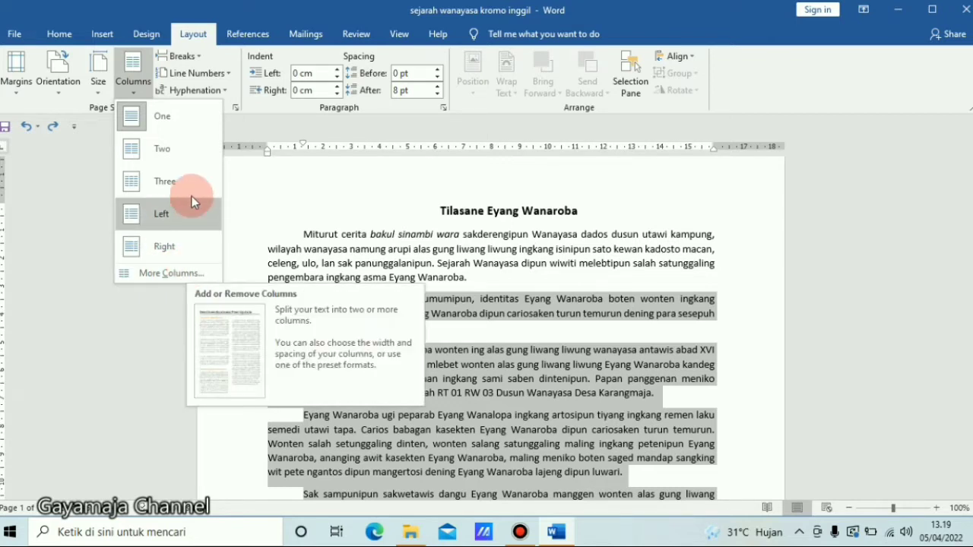
left_click(174, 155)
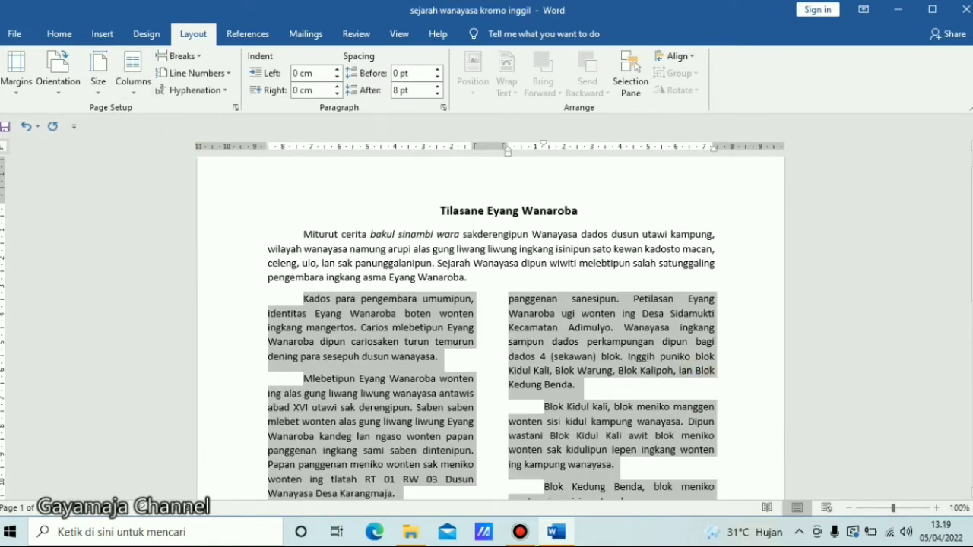
- Reselect the columned body text and change it to three columns
scroll(965, 304, "down", 2)
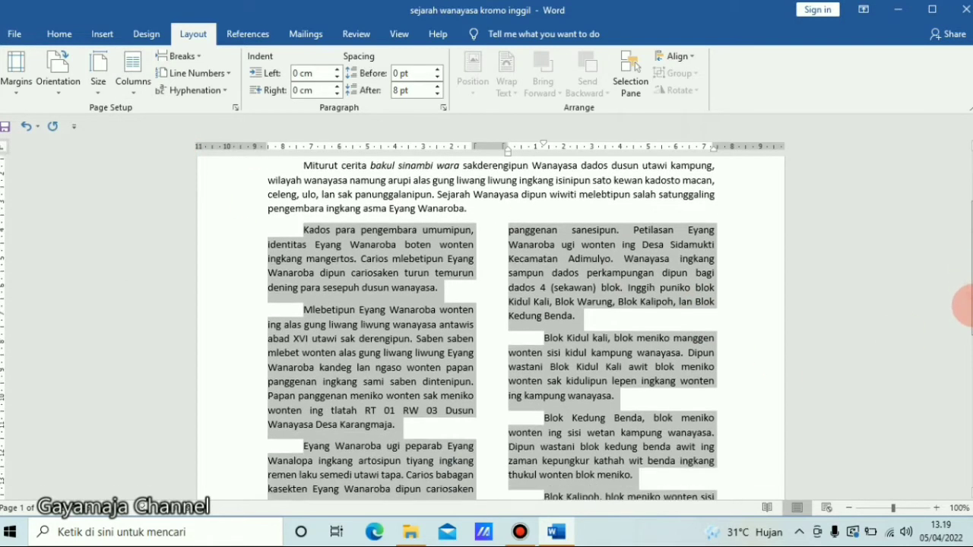
left_click_drag(963, 304, 849, 439)
left_click(849, 508)
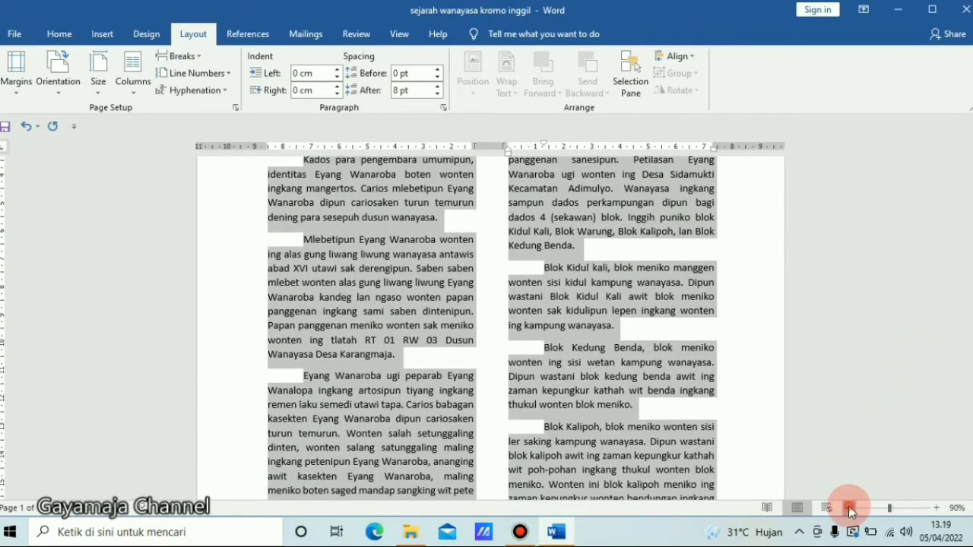
left_click(849, 507)
left_click(849, 507)
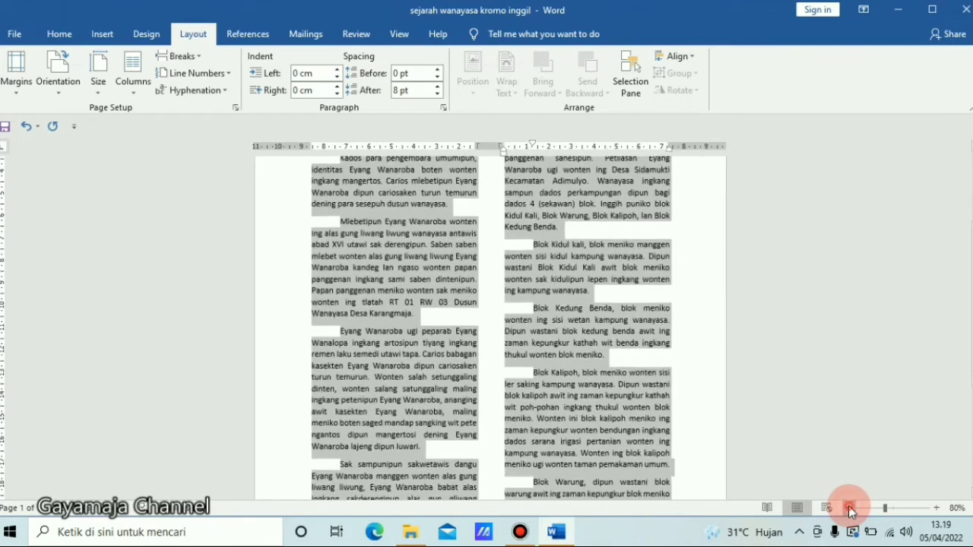
left_click(849, 507)
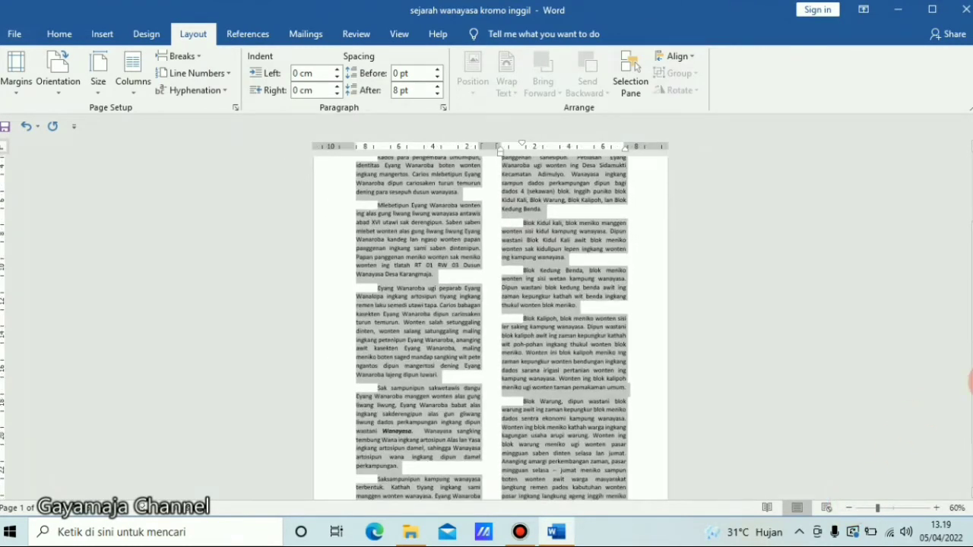
left_click_drag(966, 391, 962, 341)
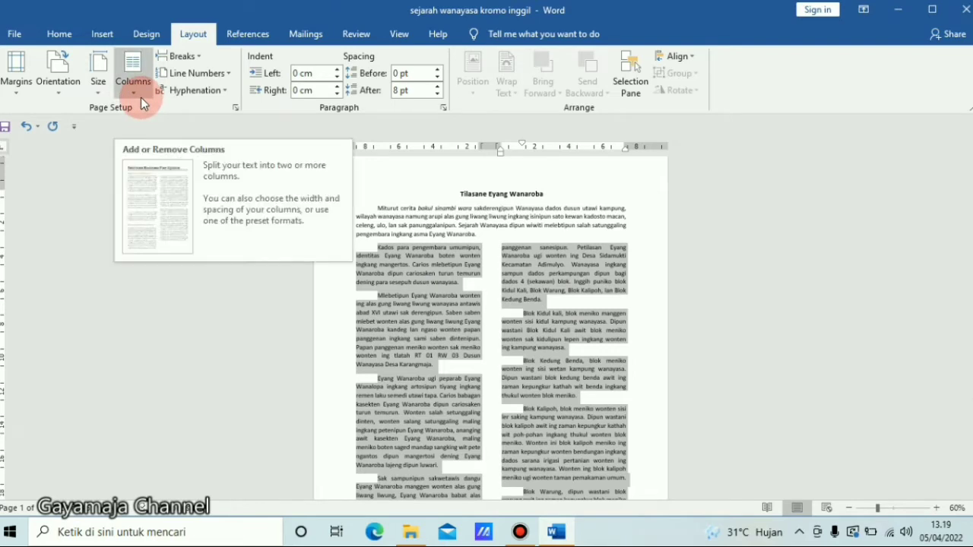
left_click(418, 319)
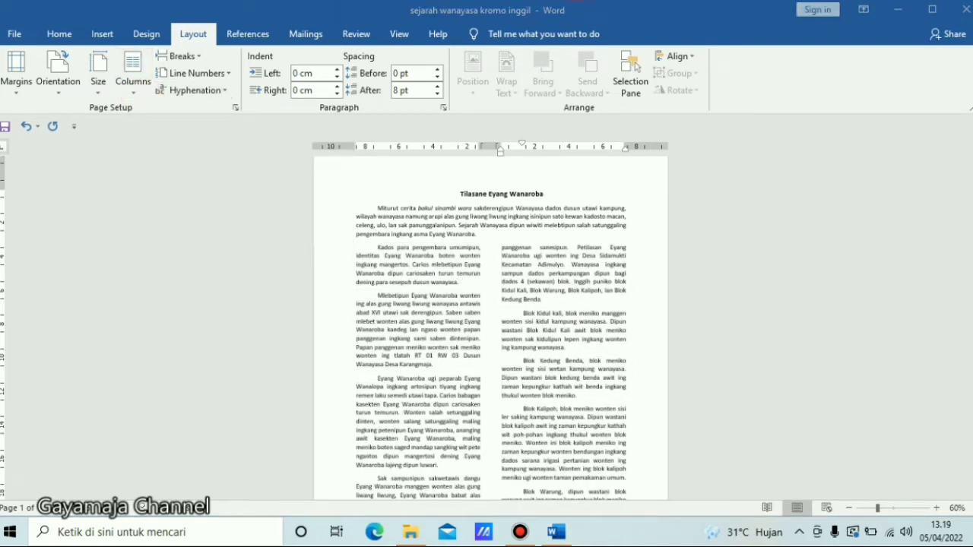
left_click_drag(378, 247, 627, 498)
left_click(137, 93)
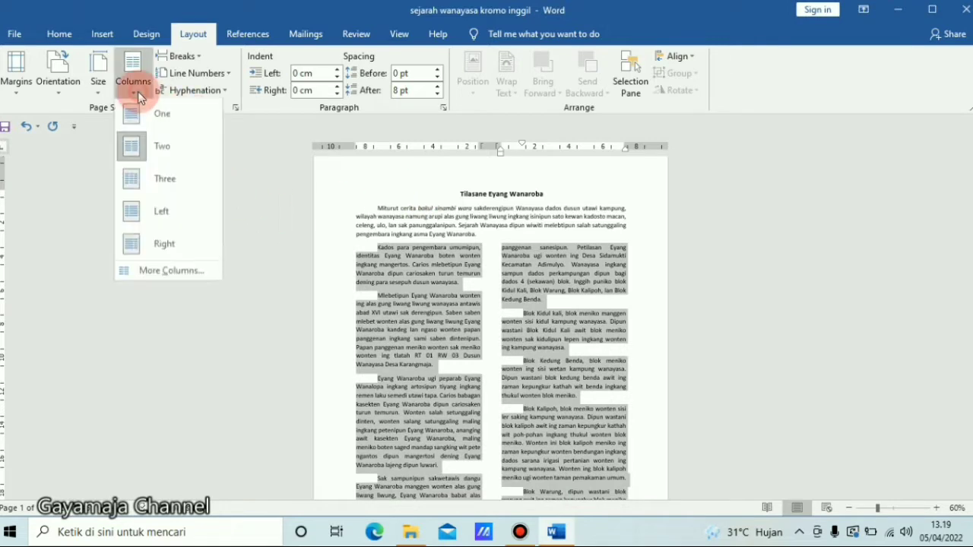
left_click(143, 179)
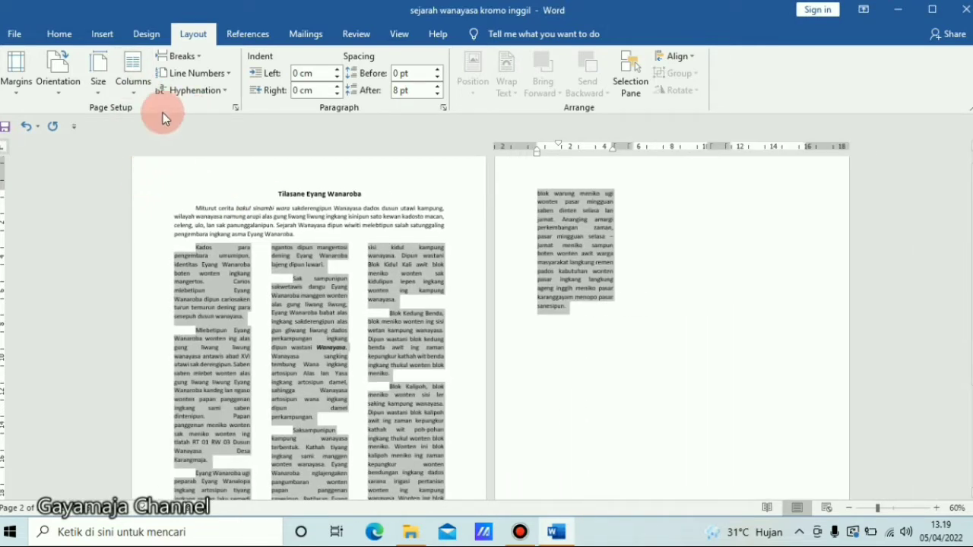
- Try the Left and then the Right column presets on the selected text
left_click(137, 93)
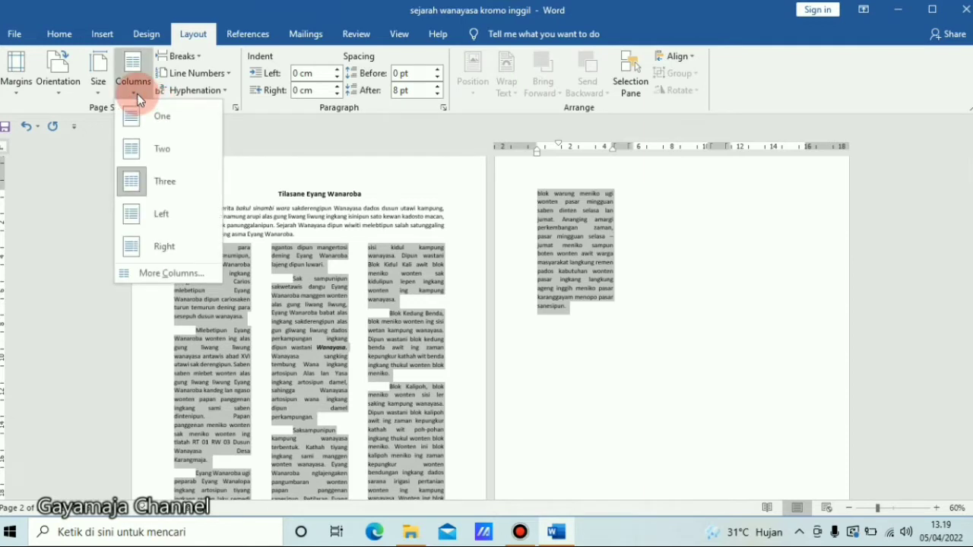
left_click(157, 210)
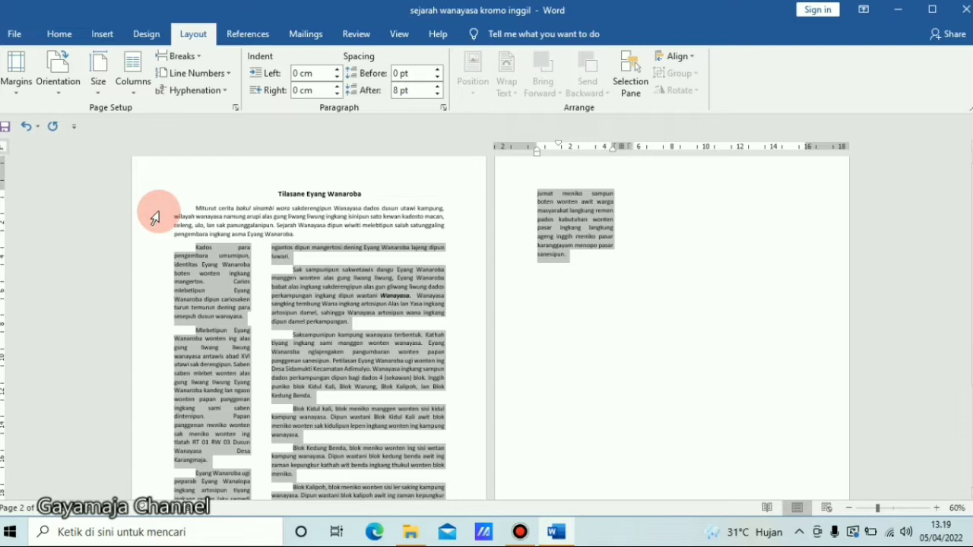
left_click(134, 96)
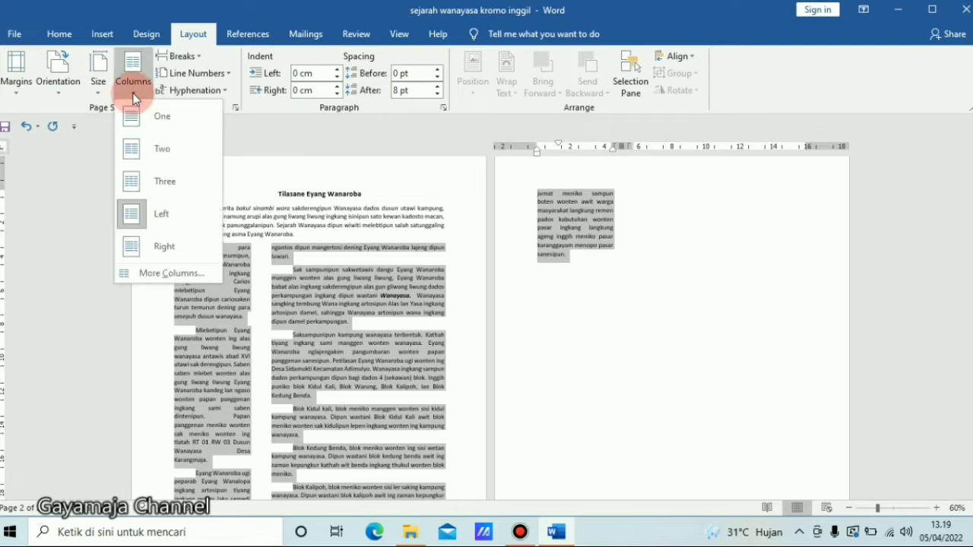
left_click(162, 248)
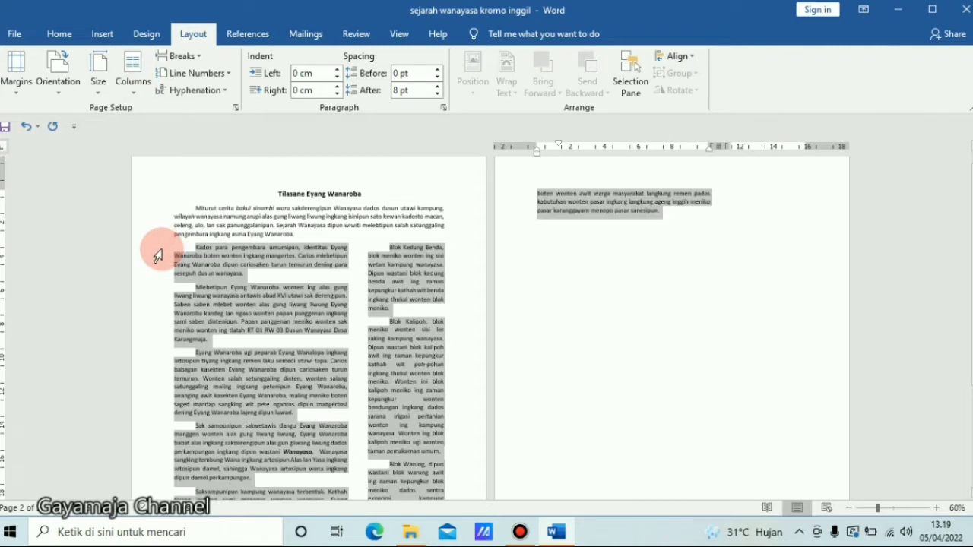
- Apply the Left column preset to the selection and add a line between the columns
left_click(134, 98)
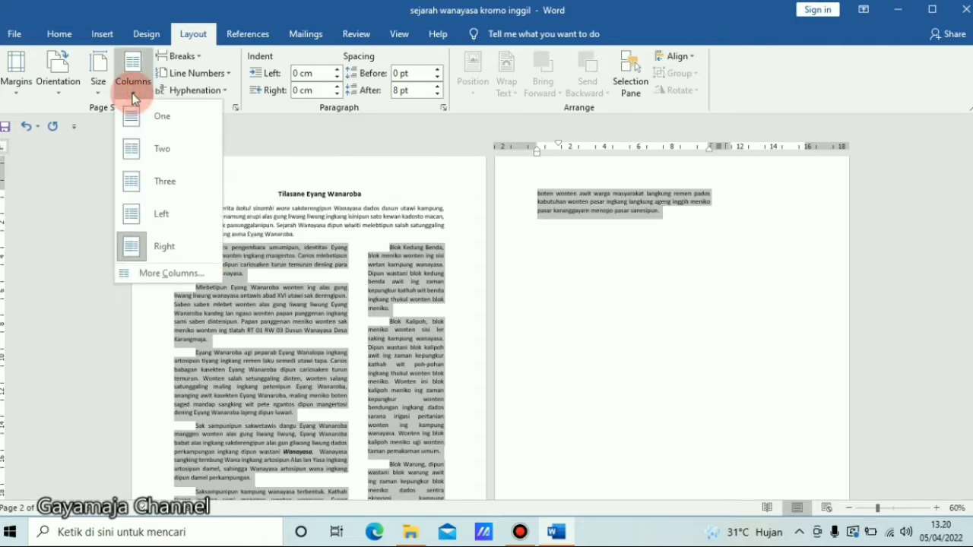
left_click(165, 225)
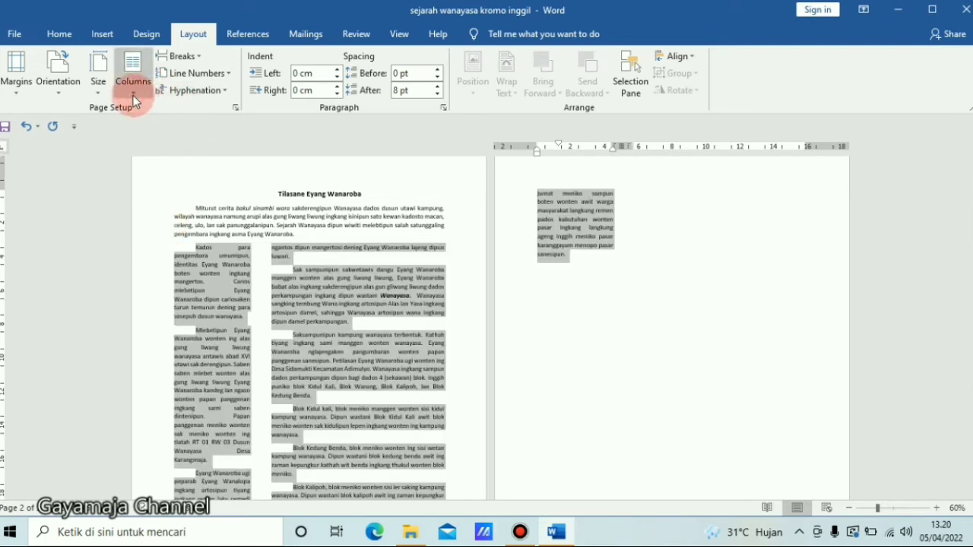
left_click(133, 95)
left_click(149, 273)
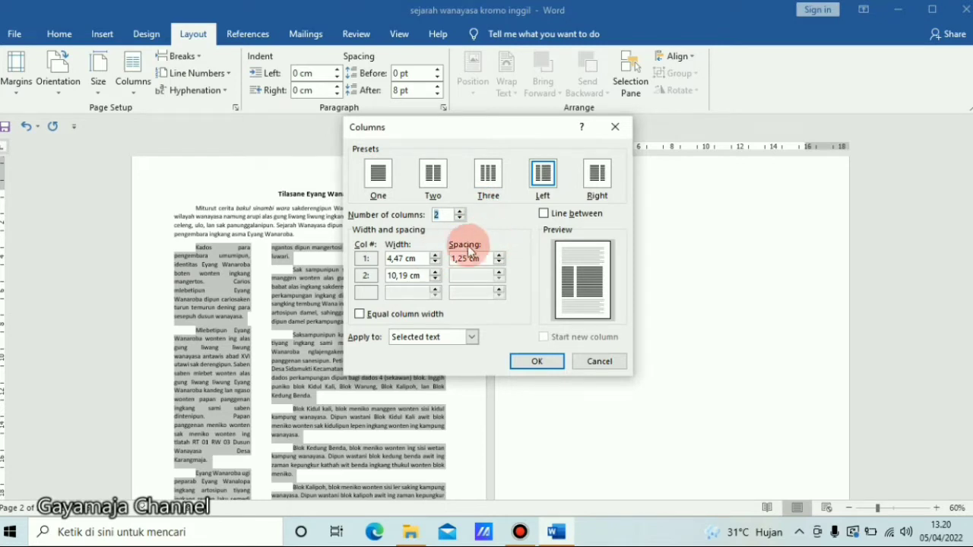
left_click(546, 215)
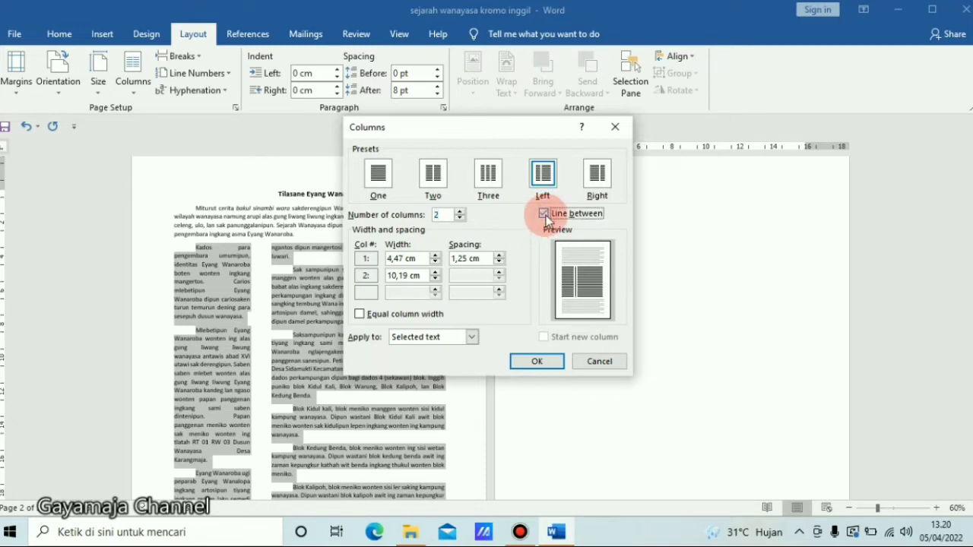
left_click(538, 362)
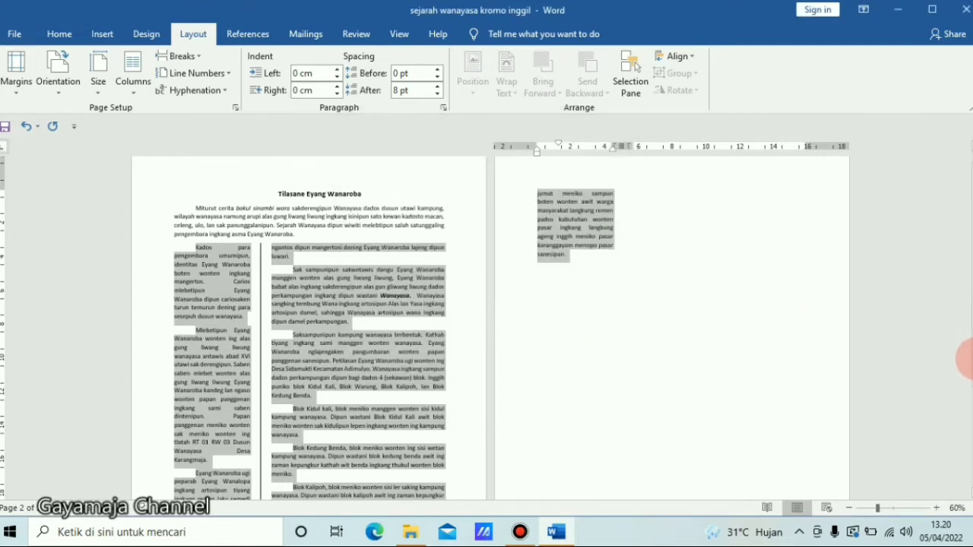
mouse_move(965, 357)
left_mouse_down()
mouse_move(965, 416)
mouse_move(968, 351)
mouse_move(971, 375)
left_mouse_up()
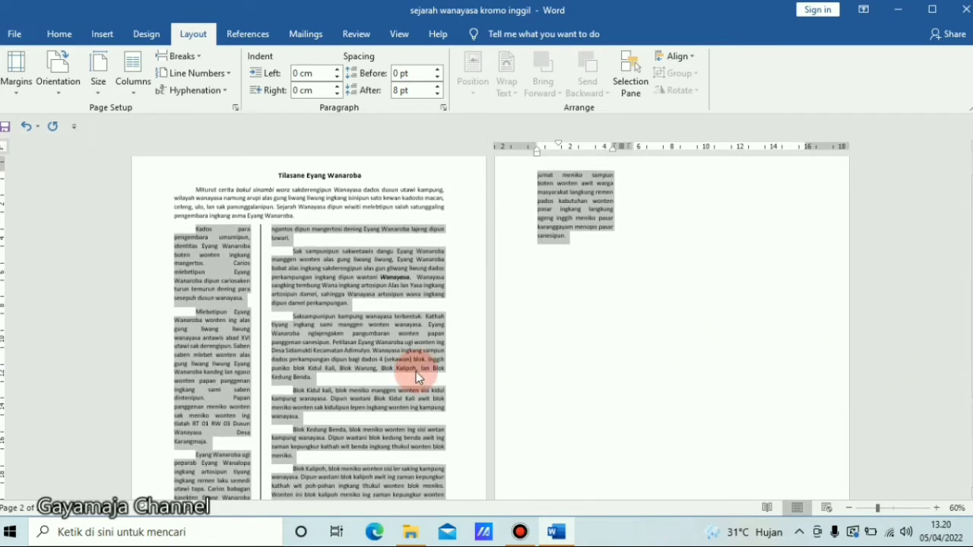
- Turn off the line between columns for the selected text in the Columns dialog
left_click(132, 85)
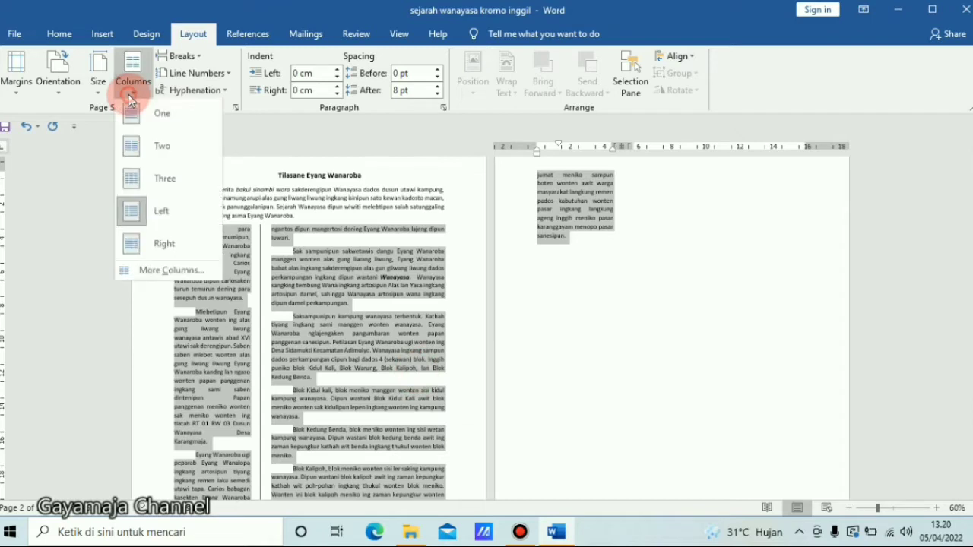
left_click(156, 267)
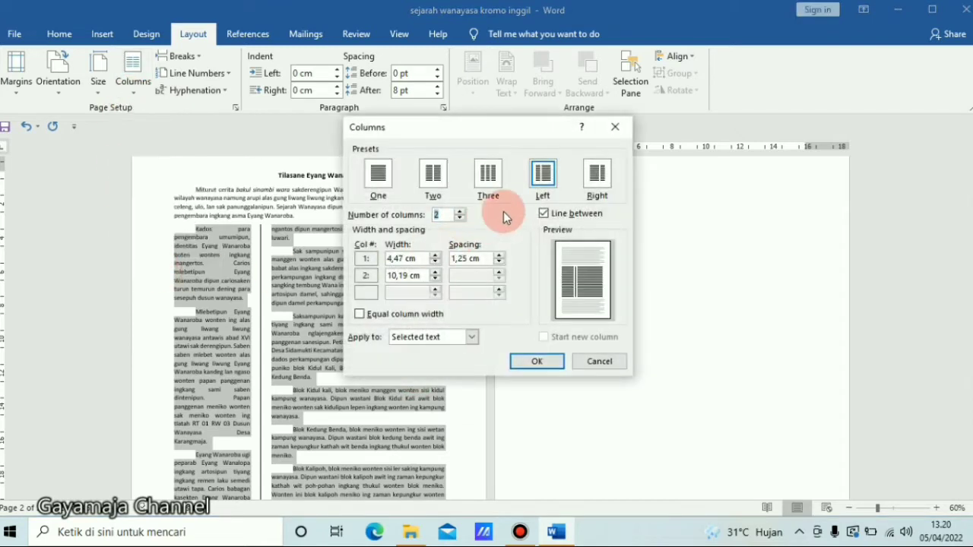
left_click(545, 214)
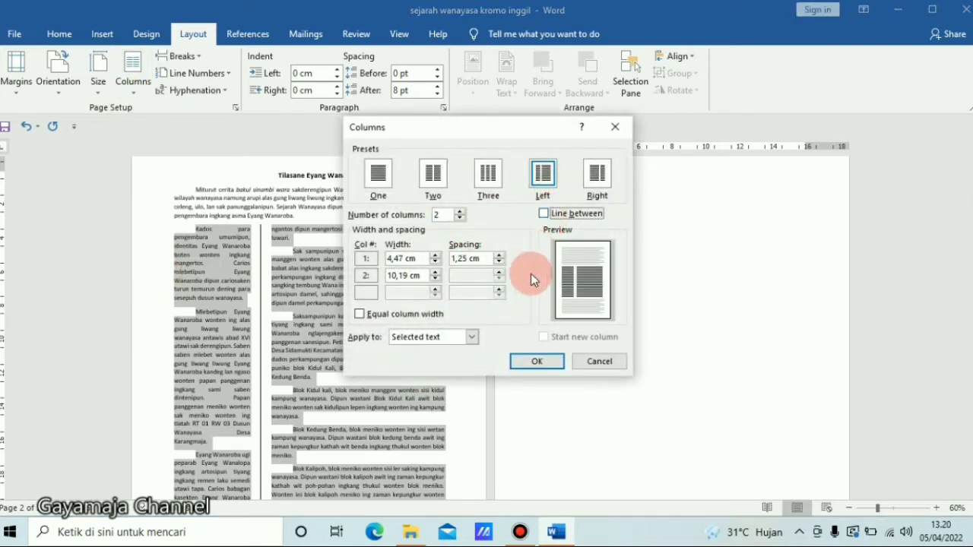
left_click(554, 363)
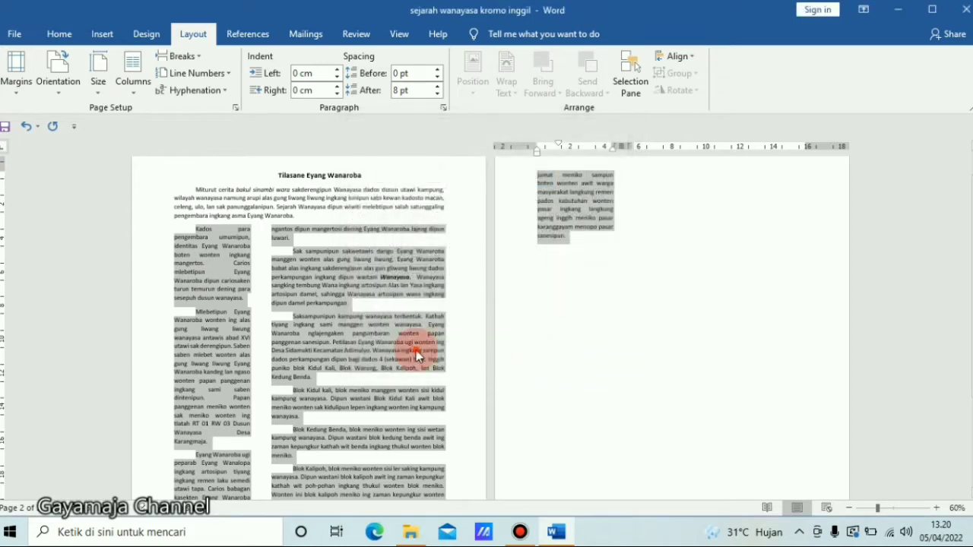
left_click(418, 351)
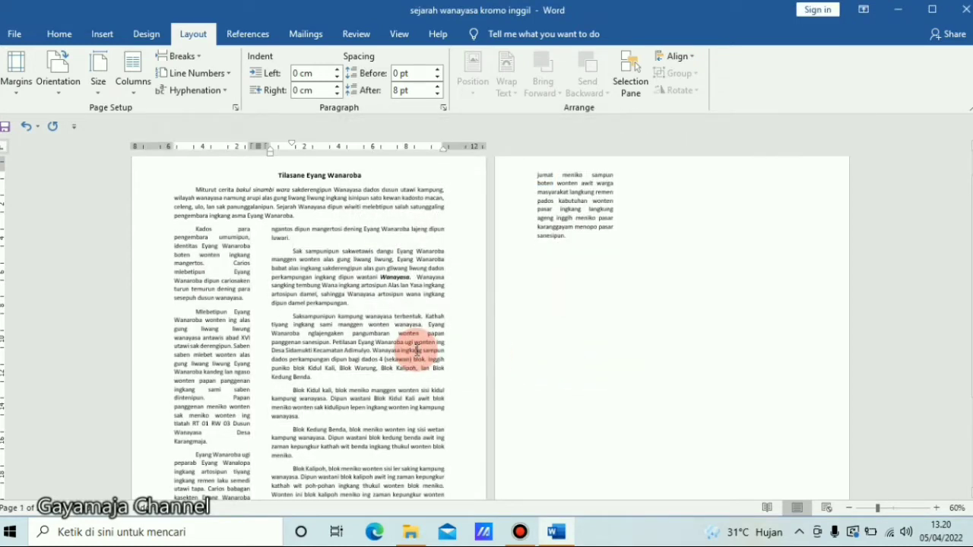
- Undo the column changes so the body text returns to a single column
key("ctrl+z")
key("ctrl+z")
key("ctrl+z")
key("ctrl+z")
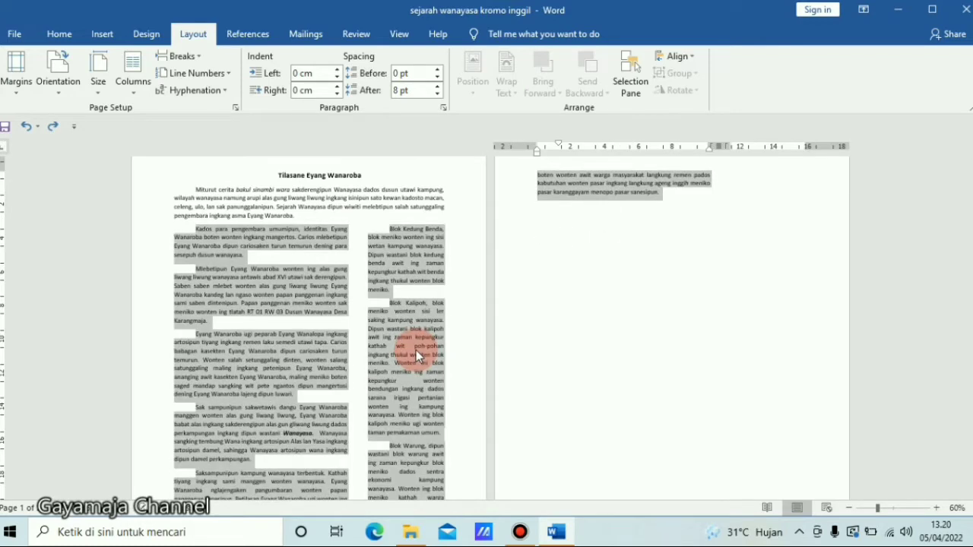
key("ctrl+z")
key("ctrl+z")
key("ctrl+z")
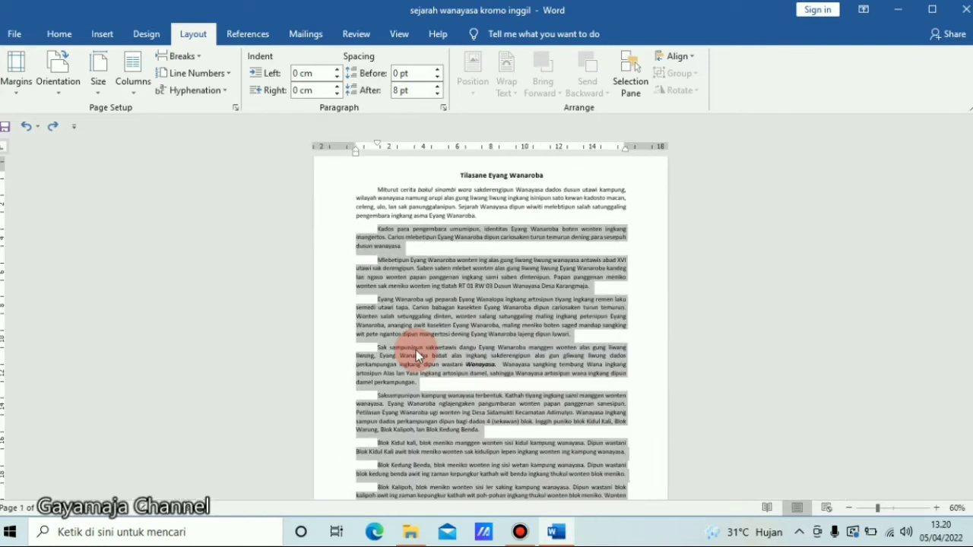
left_click(558, 336)
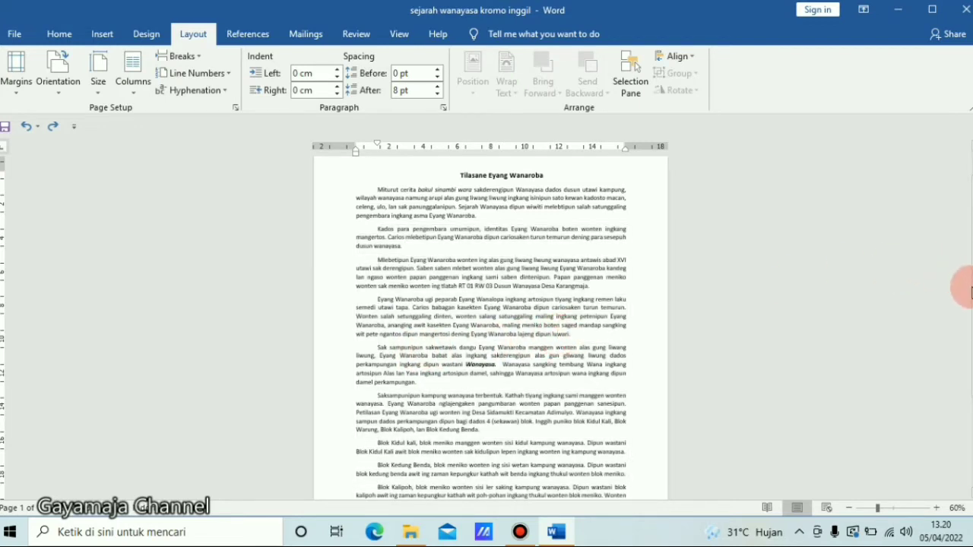
- Select the first three body paragraphs and apply the Left column preset to them
left_click_drag(972, 302, 972, 305)
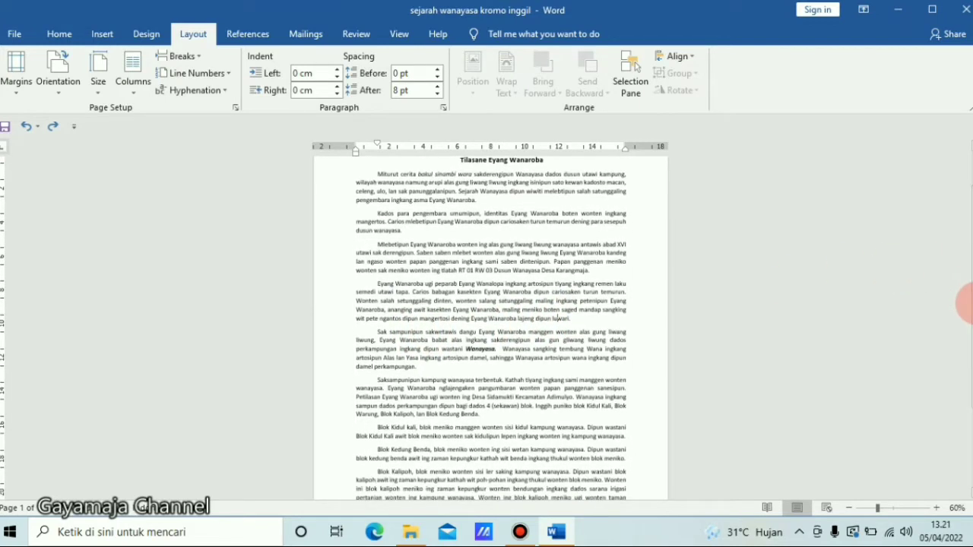
left_click(367, 212)
left_click_drag(472, 224, 585, 322)
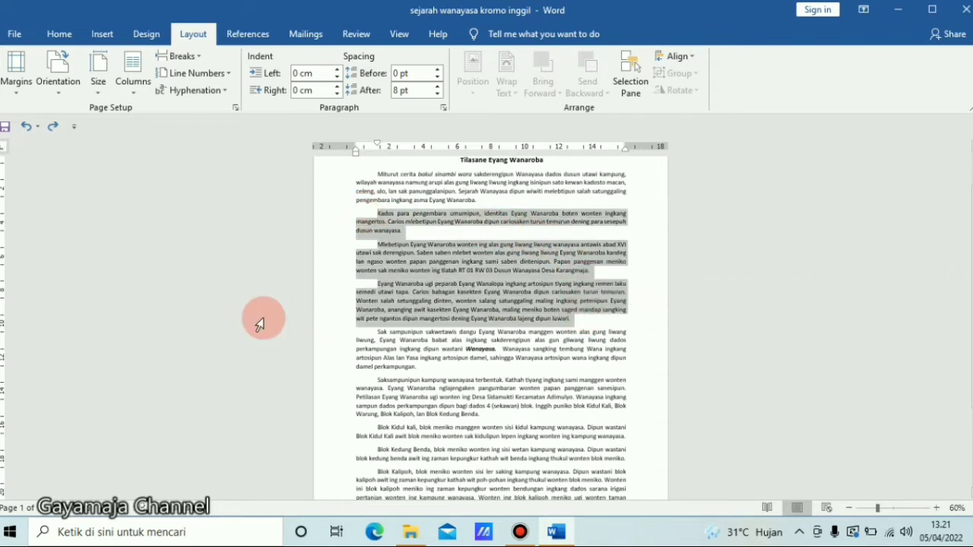
left_click(138, 93)
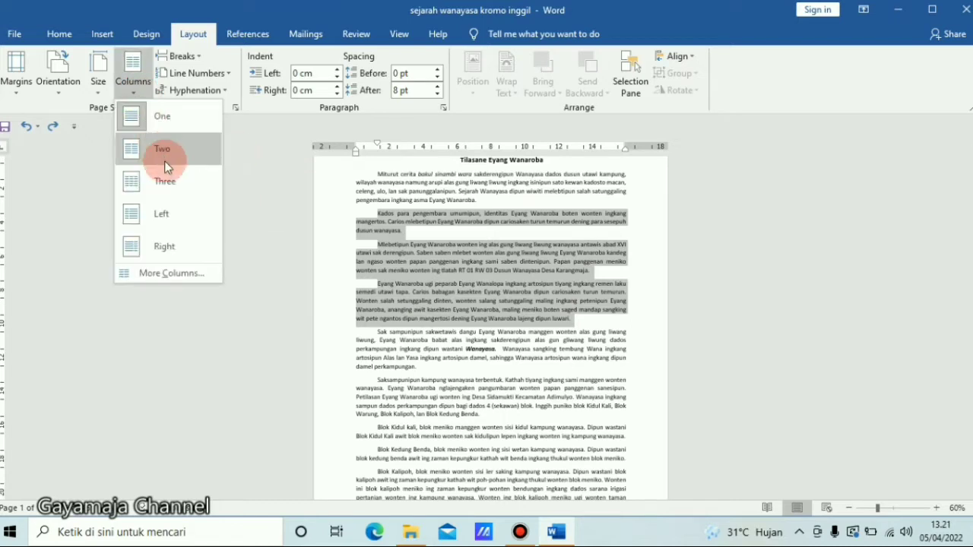
left_click(169, 214)
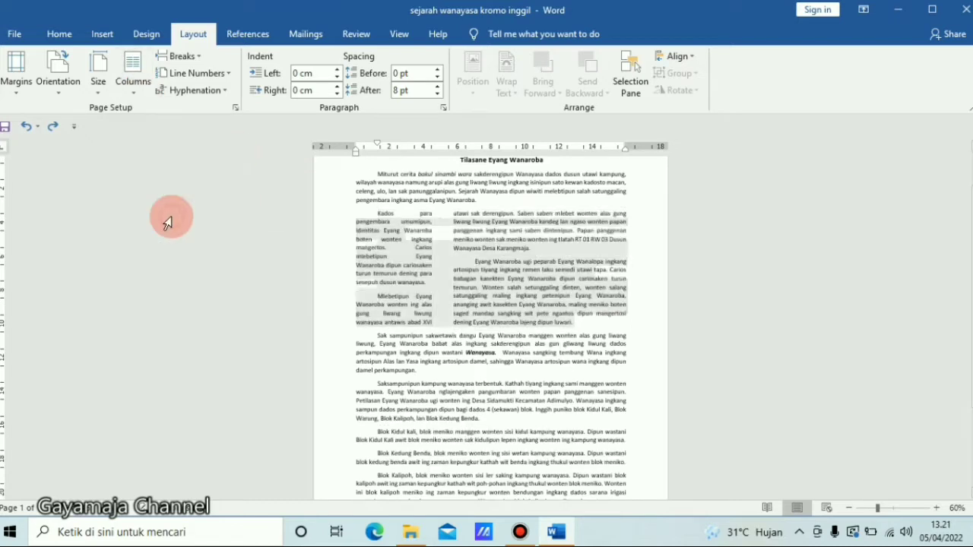
left_click(417, 373)
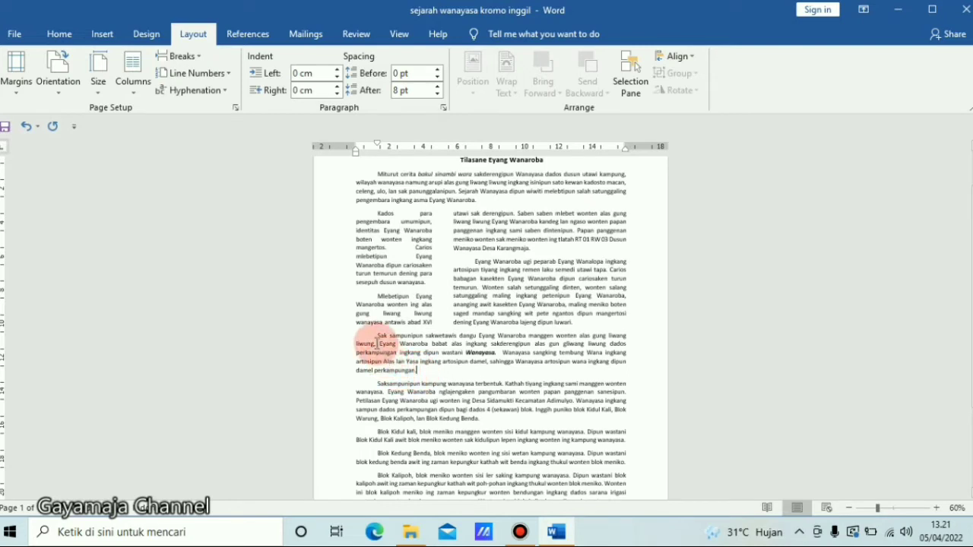
- Select the remaining body paragraphs through the end of the text and split them into three columns
left_click_drag(375, 343, 558, 426)
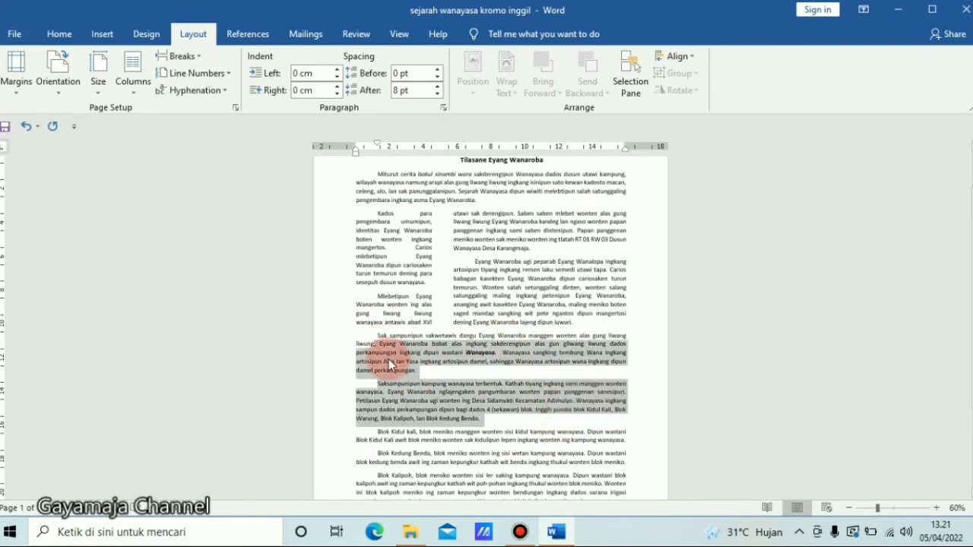
left_click_drag(377, 335, 554, 482)
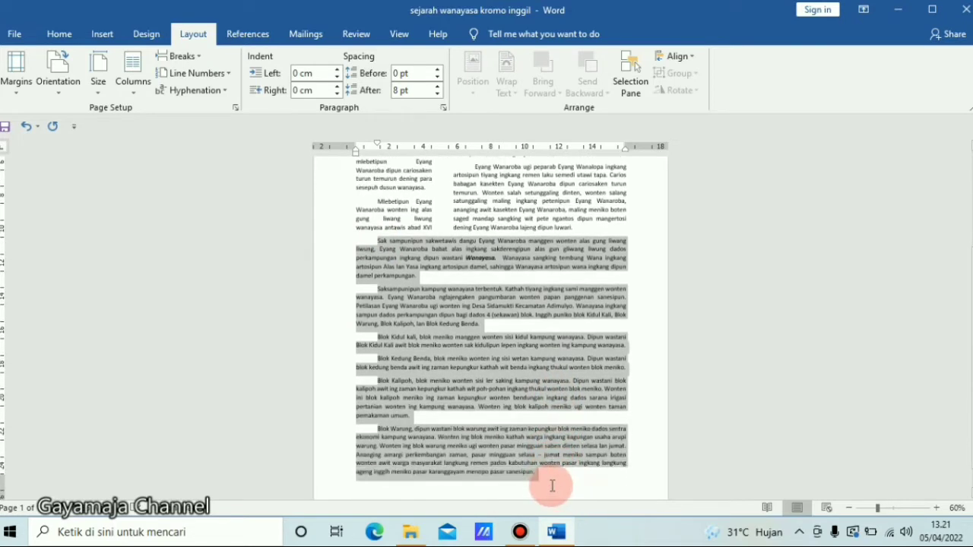
left_click(140, 94)
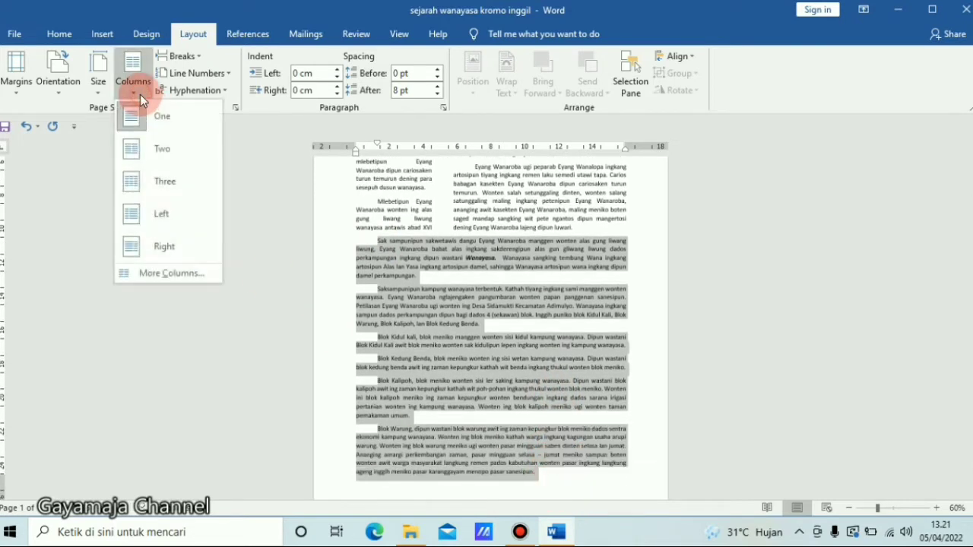
left_click(179, 199)
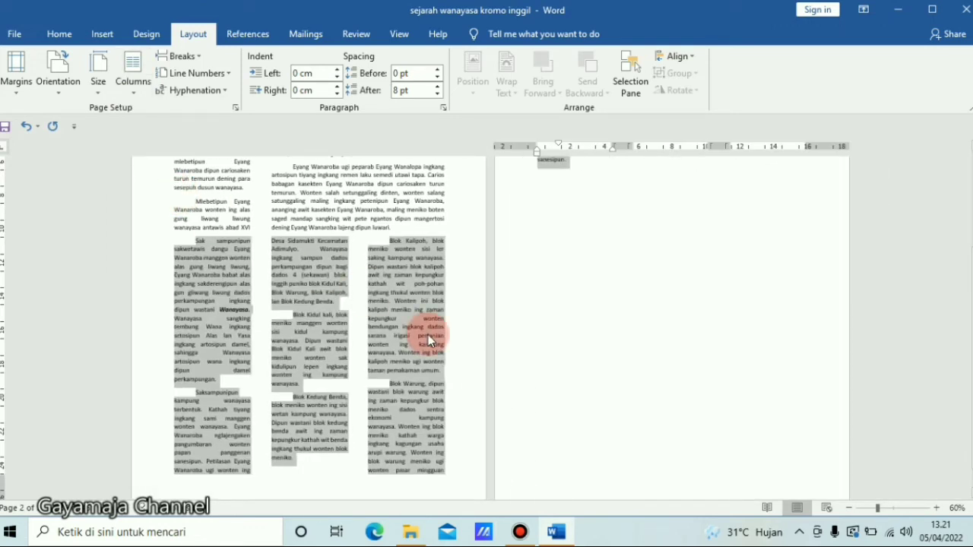
left_click(429, 336)
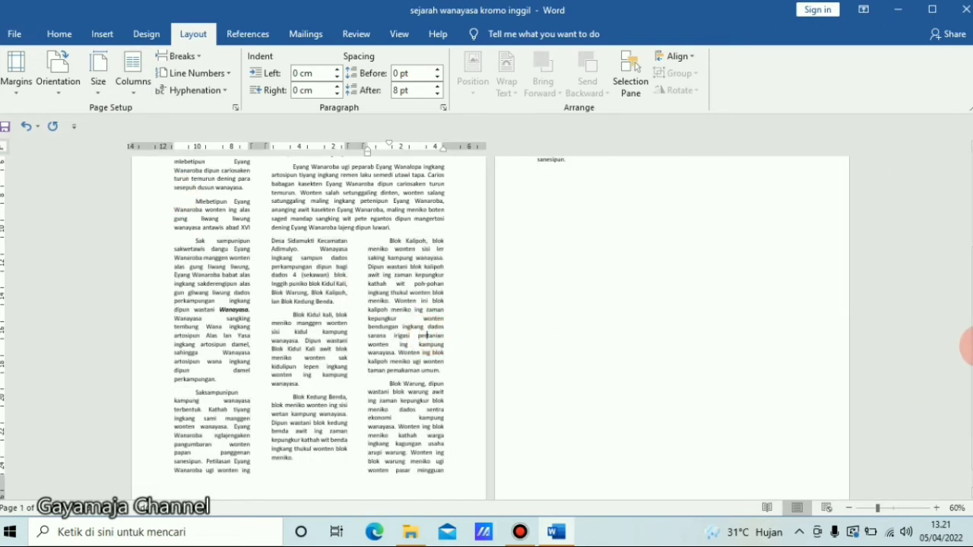
- Reselect the three-column text and add a line between its columns
left_click_drag(972, 319, 958, 406)
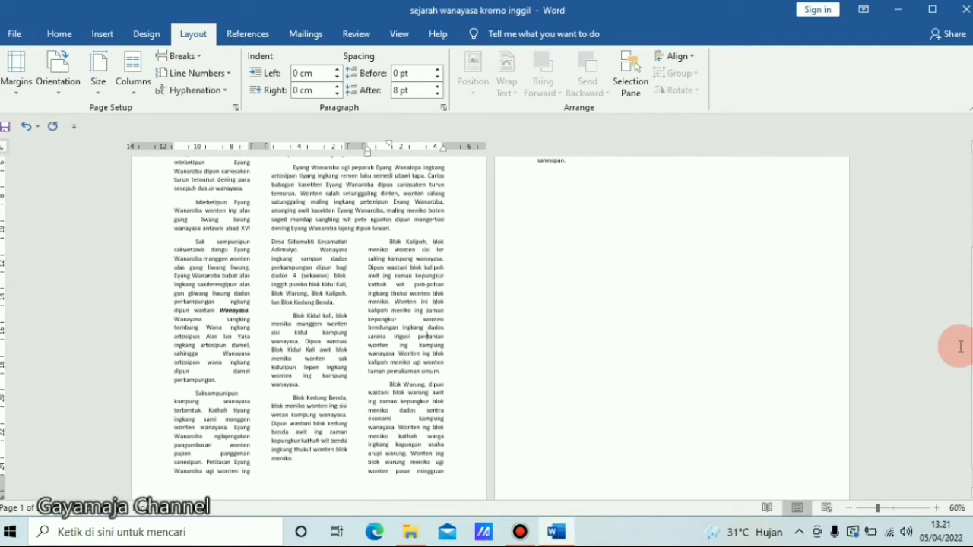
left_click_drag(183, 245, 564, 475)
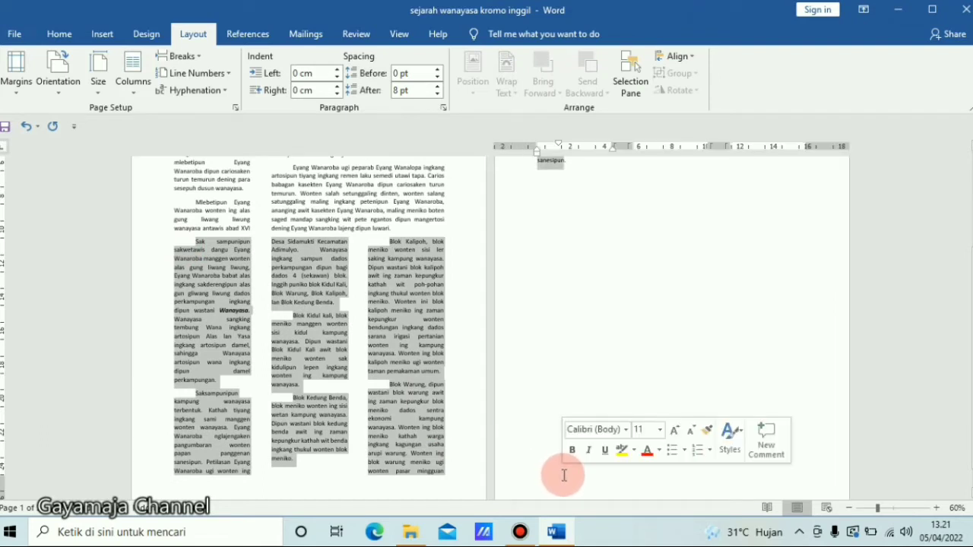
left_click(126, 93)
left_click(161, 280)
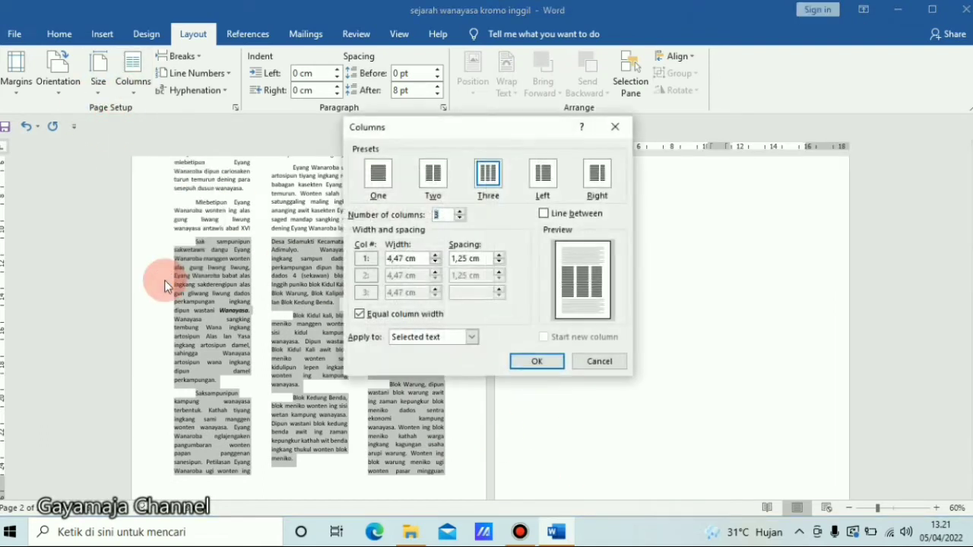
left_click(555, 216)
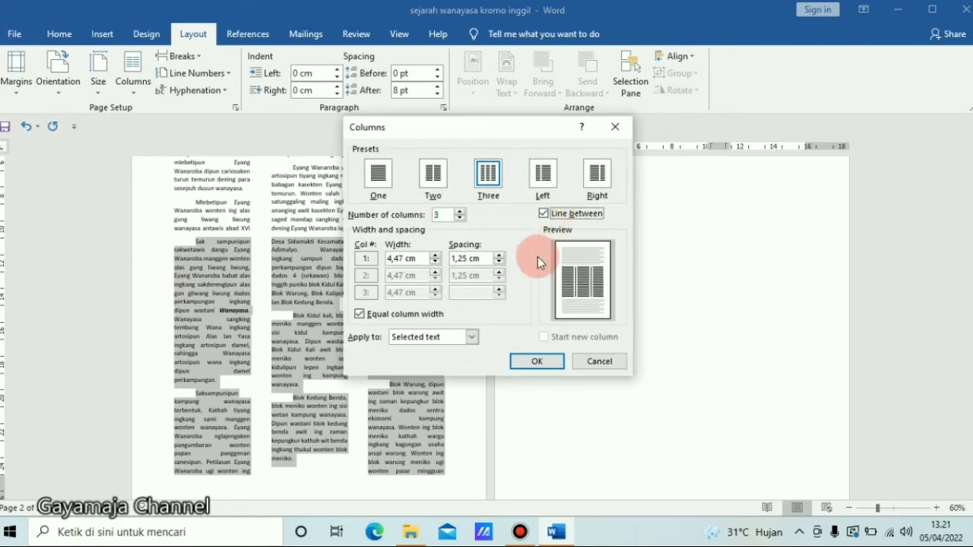
left_click(537, 362)
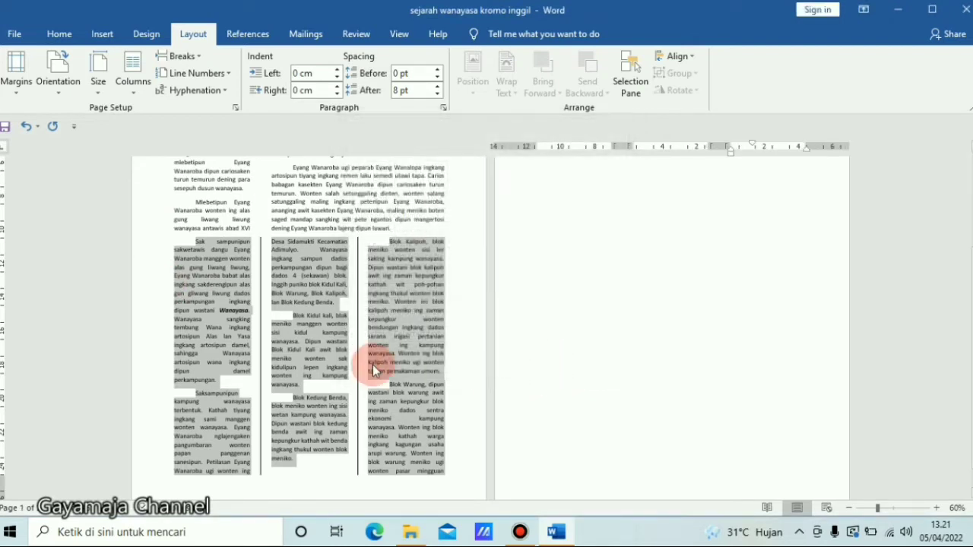
left_click(372, 365)
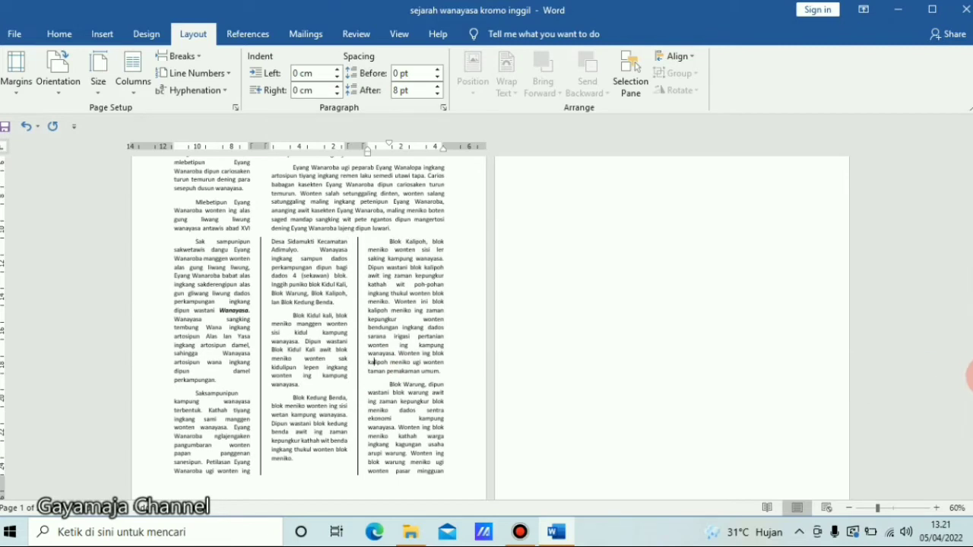
- Remove the first-line indent from the opening paragraph starting 'Miturut cerita'
scroll(966, 357, "up", 5)
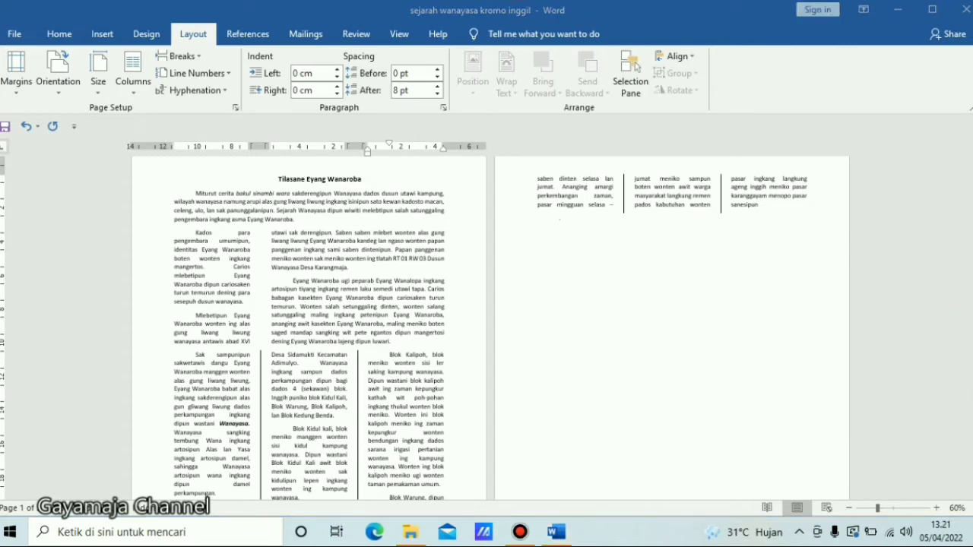
left_click(792, 188)
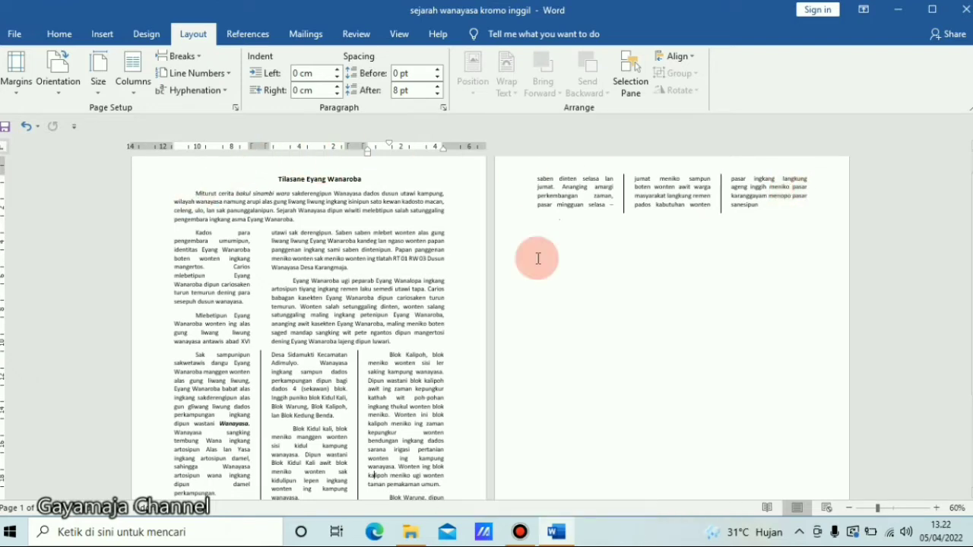
left_click(942, 509)
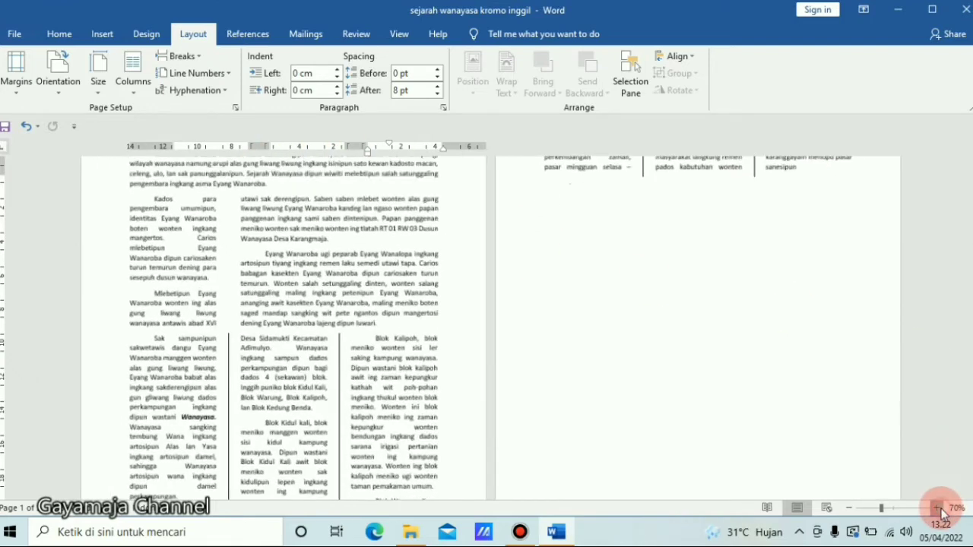
left_click(943, 509)
left_click(940, 508)
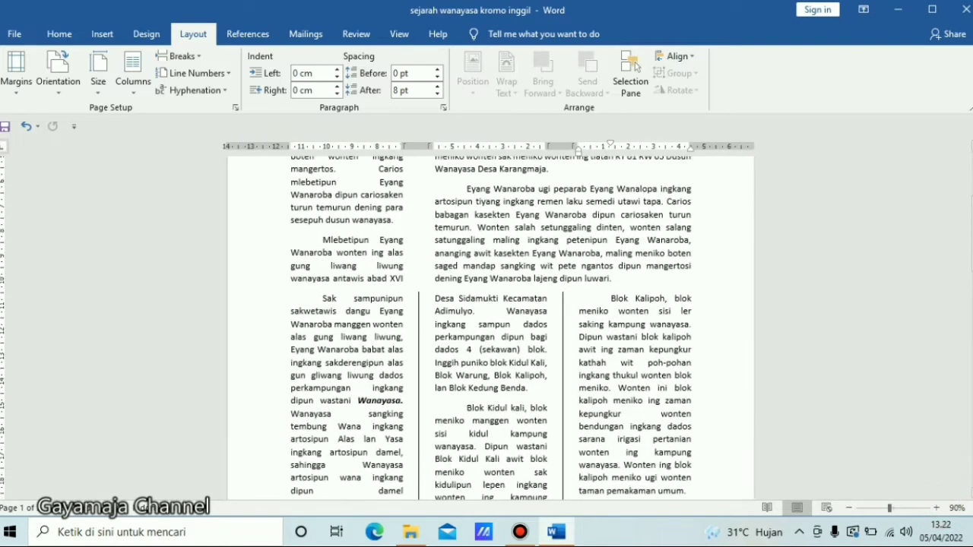
left_click_drag(965, 255, 967, 227)
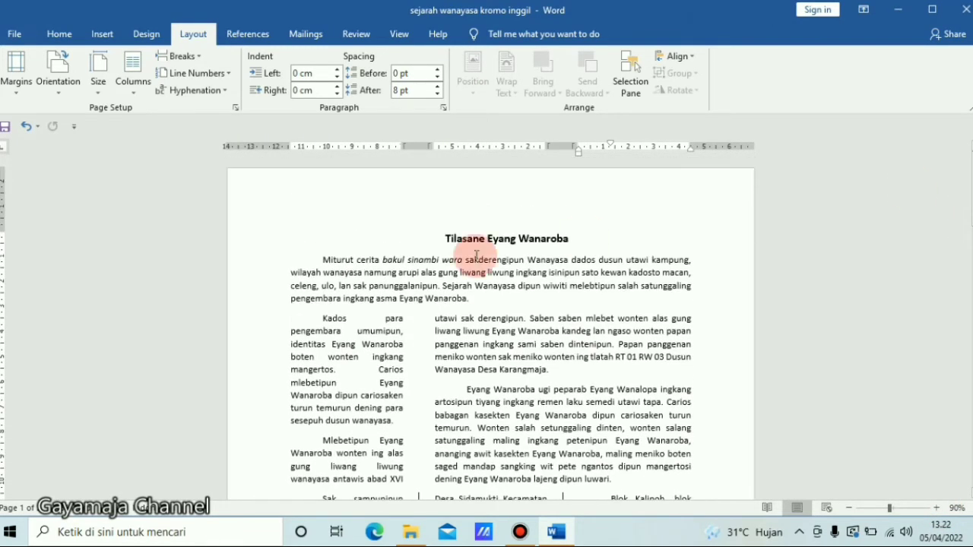
left_click(320, 259)
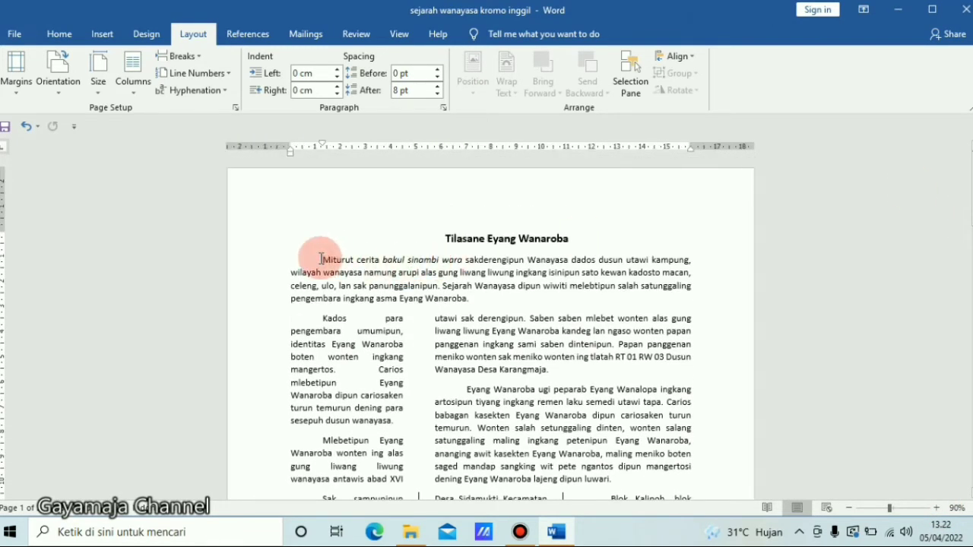
key("BackSpace")
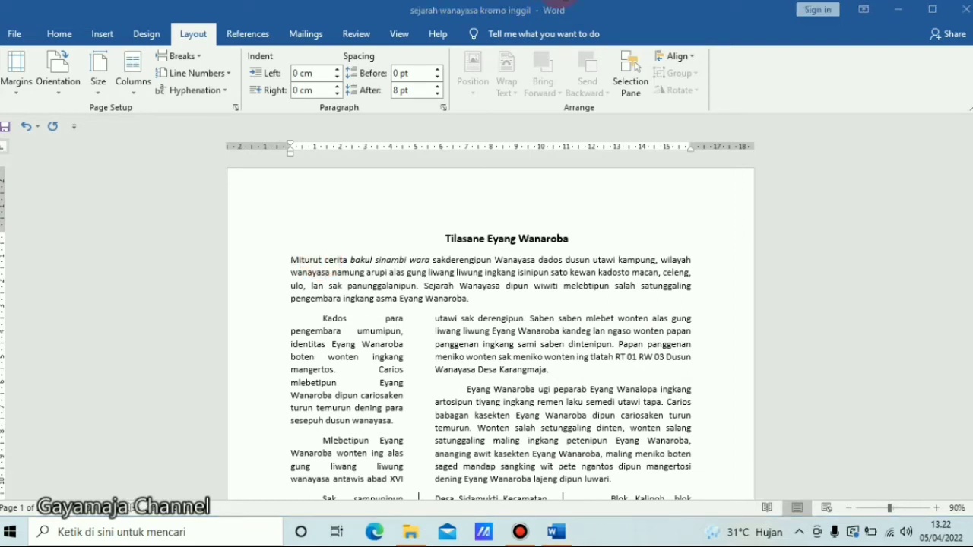
- Add a Dropped drop cap to the first letter of the opening paragraph
left_click(362, 202)
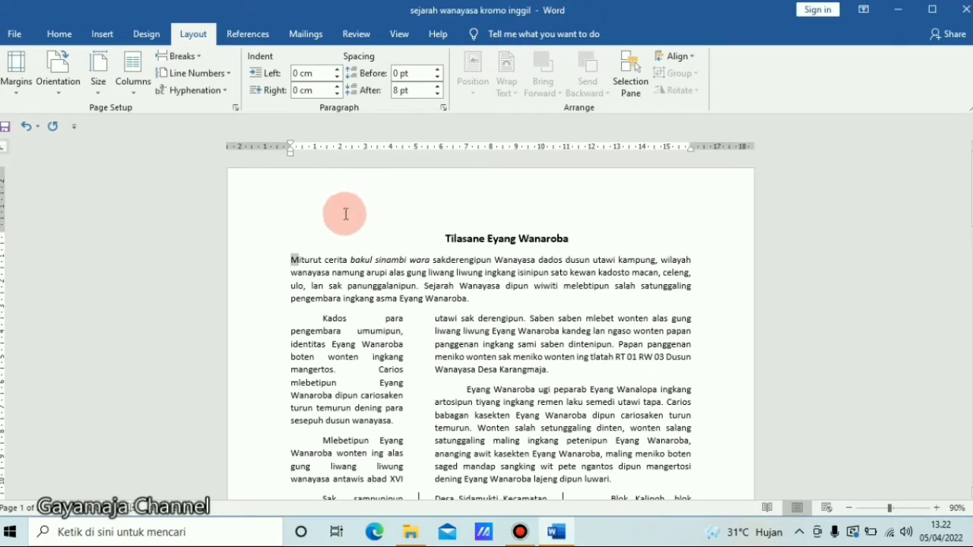
left_click(105, 32)
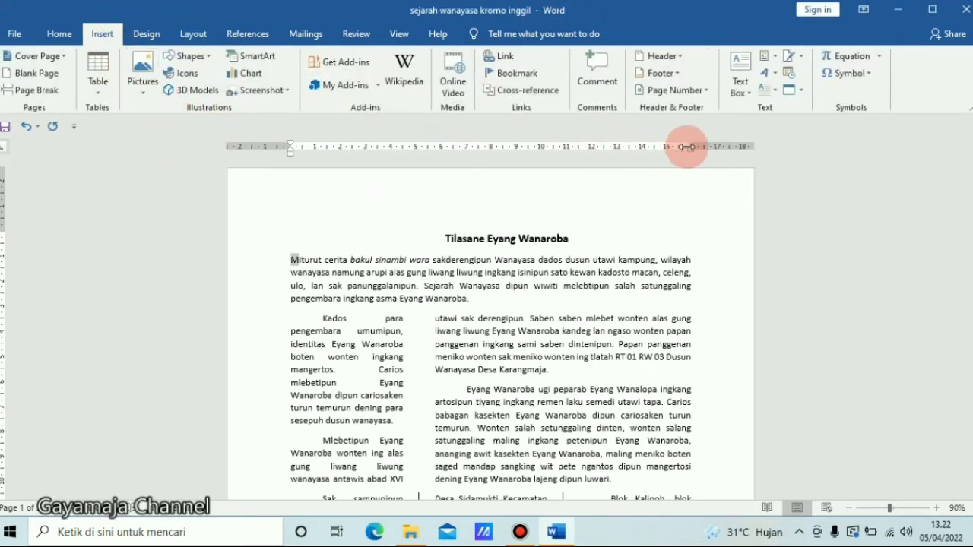
left_click(778, 90)
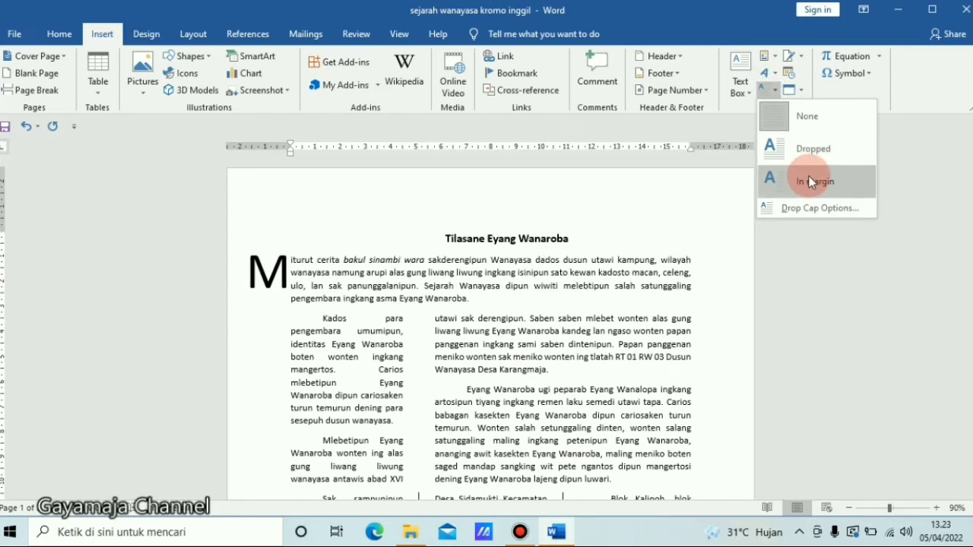
left_click(797, 153)
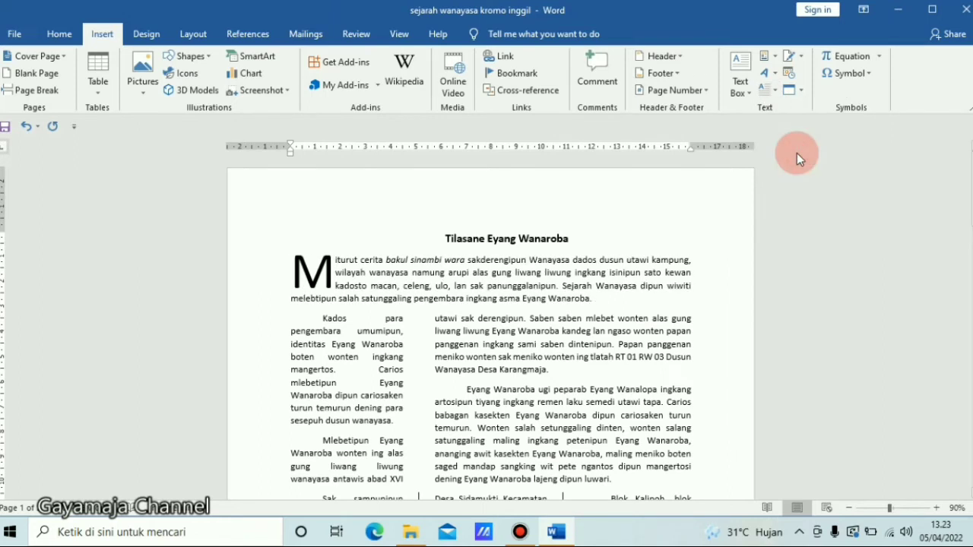
- Change the opening paragraph's drop cap position to In margin
left_click(449, 249)
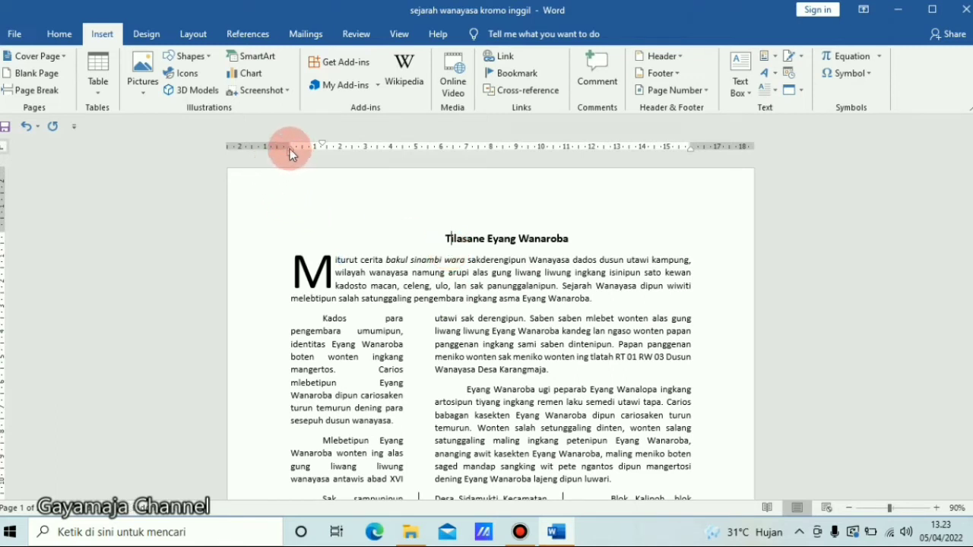
left_click_drag(290, 153, 291, 151)
left_click(333, 277)
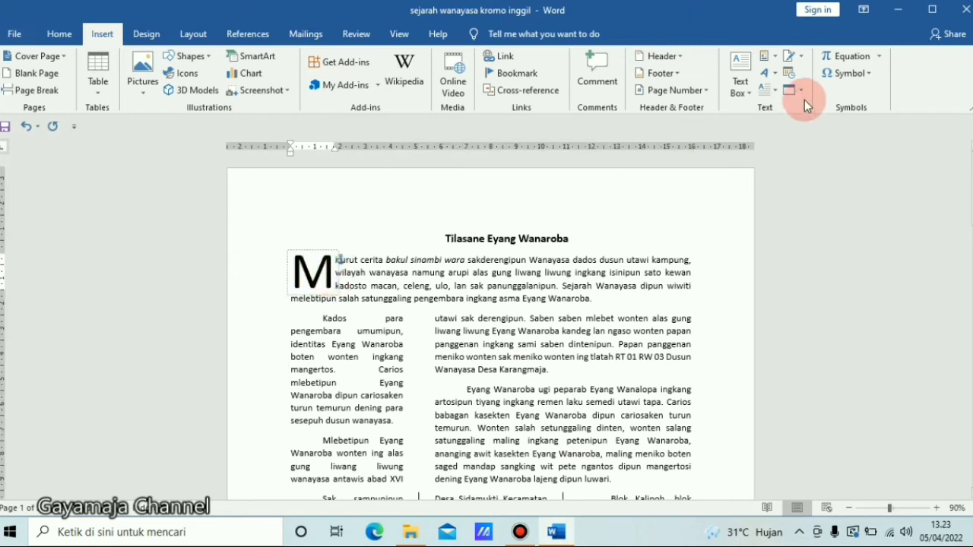
left_click(775, 91)
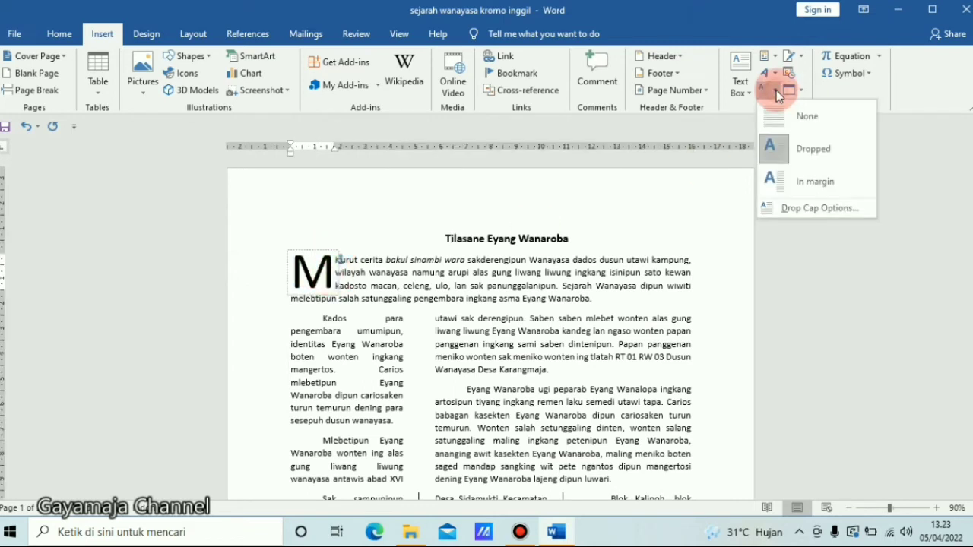
left_click(803, 177)
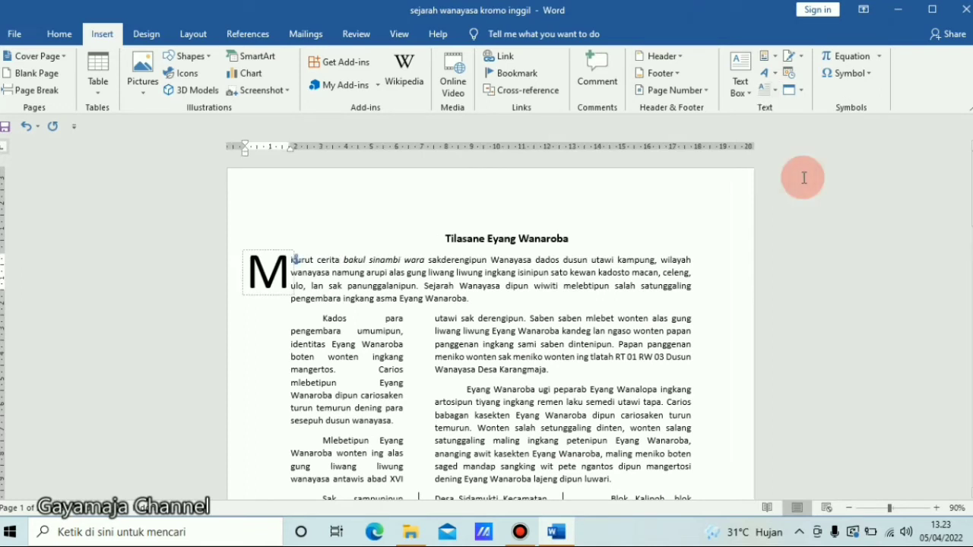
left_click(419, 320)
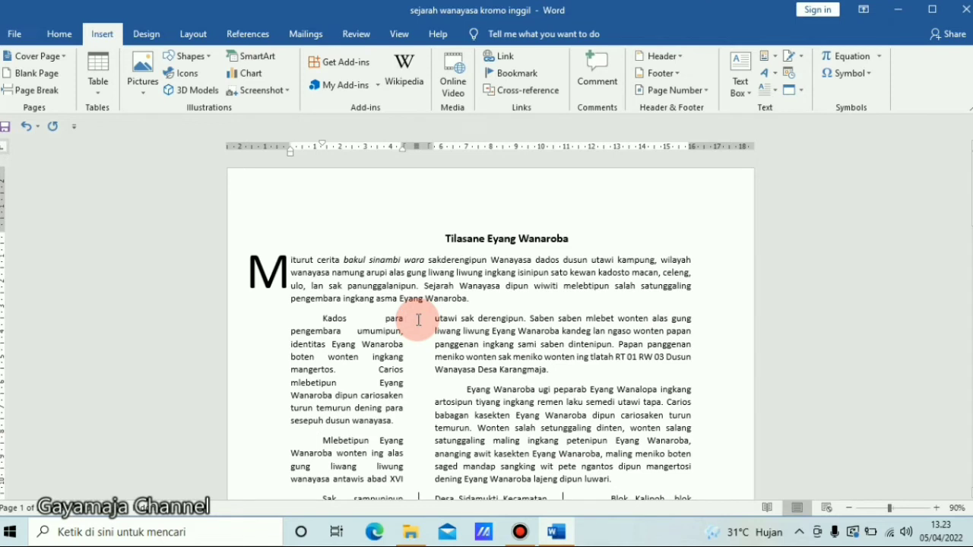
left_click(777, 95)
left_click(798, 146)
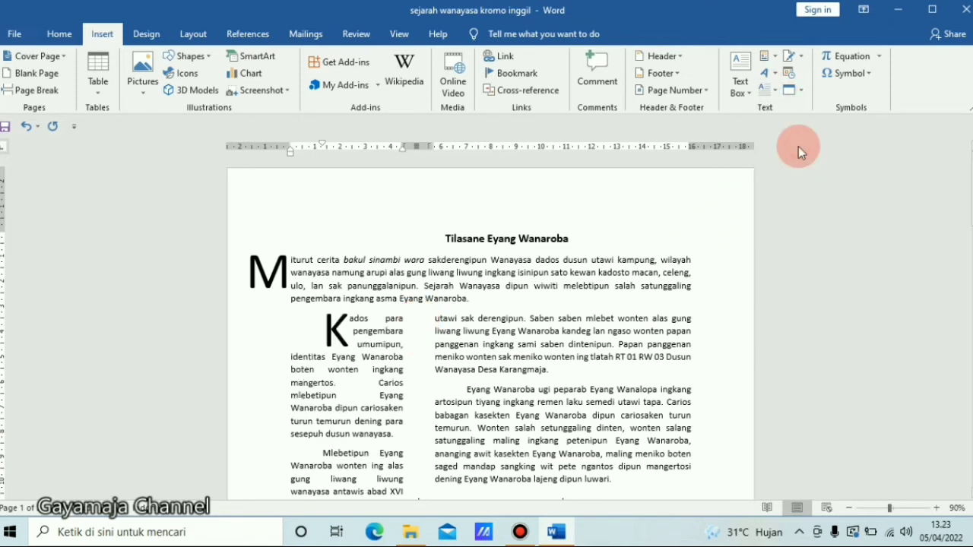
key("ctrl+z")
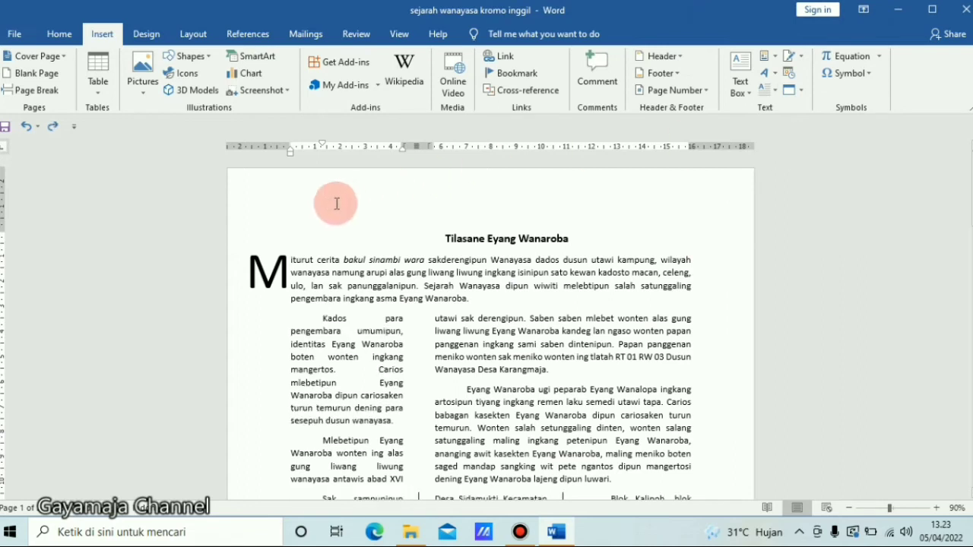
- Set the opening paragraph's drop cap back to Dropped
left_click(292, 258)
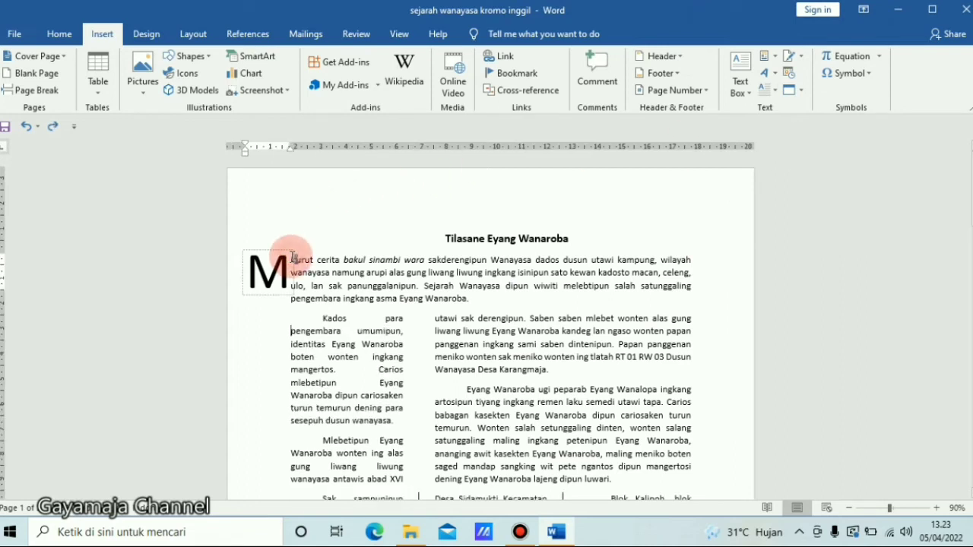
left_click(777, 91)
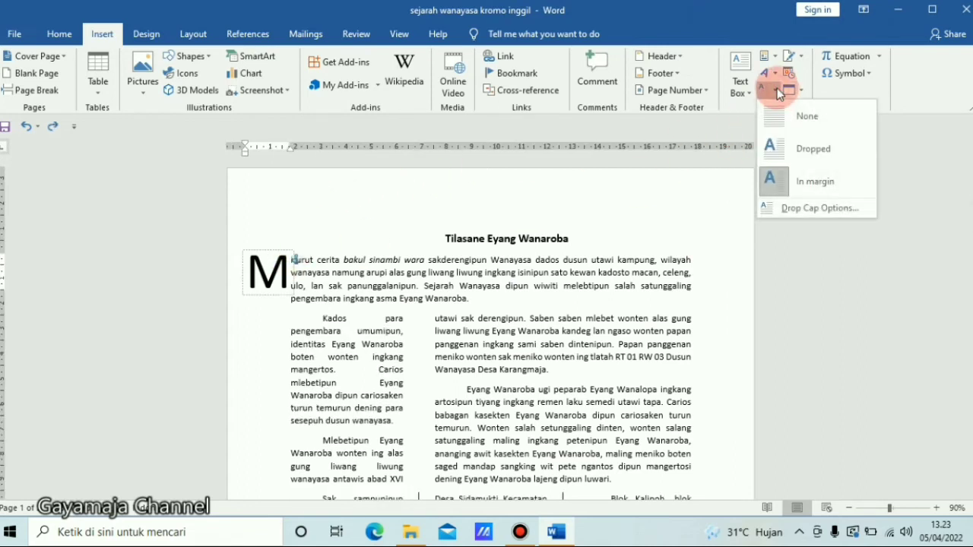
left_click(798, 146)
- Add a Dropped drop cap to the paragraph starting 'Kados para'
left_click(477, 310)
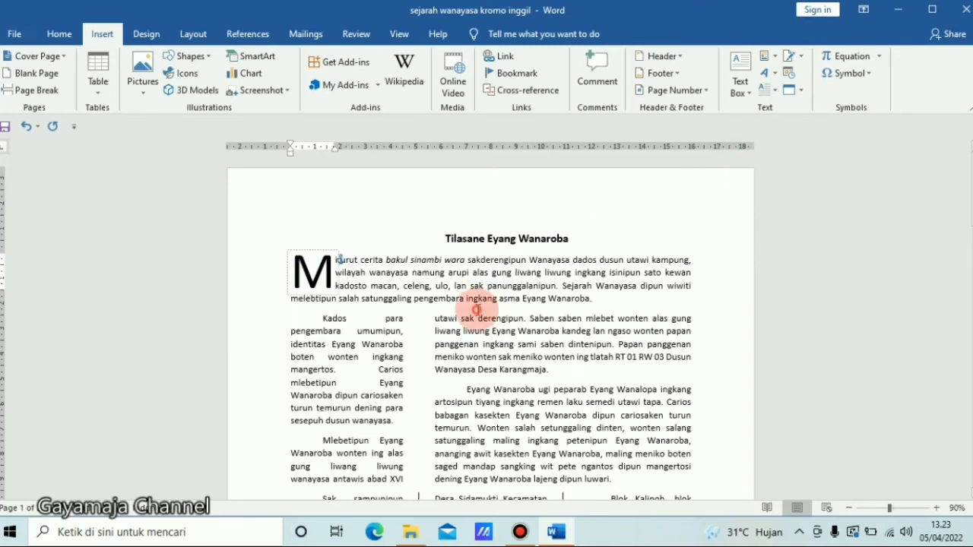
left_click(321, 314)
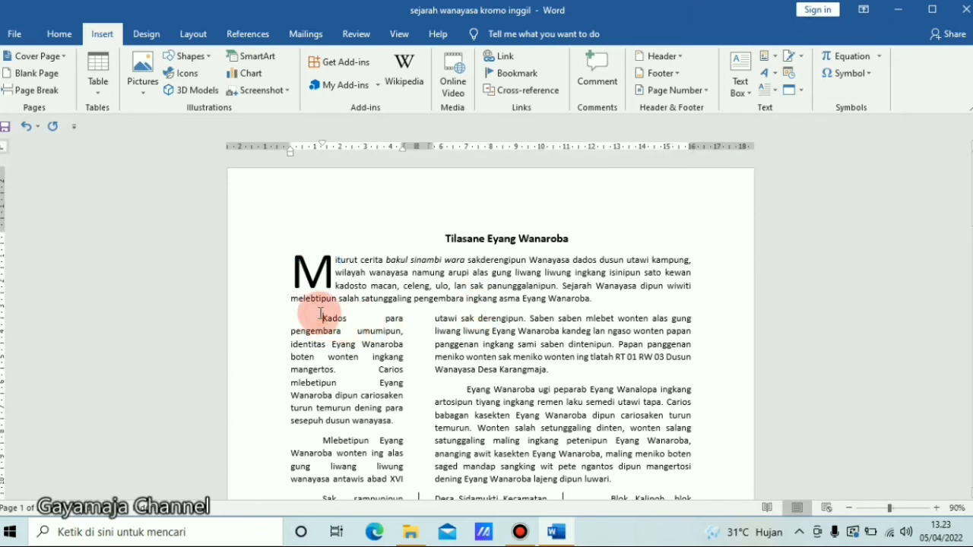
left_click(777, 92)
left_click(792, 145)
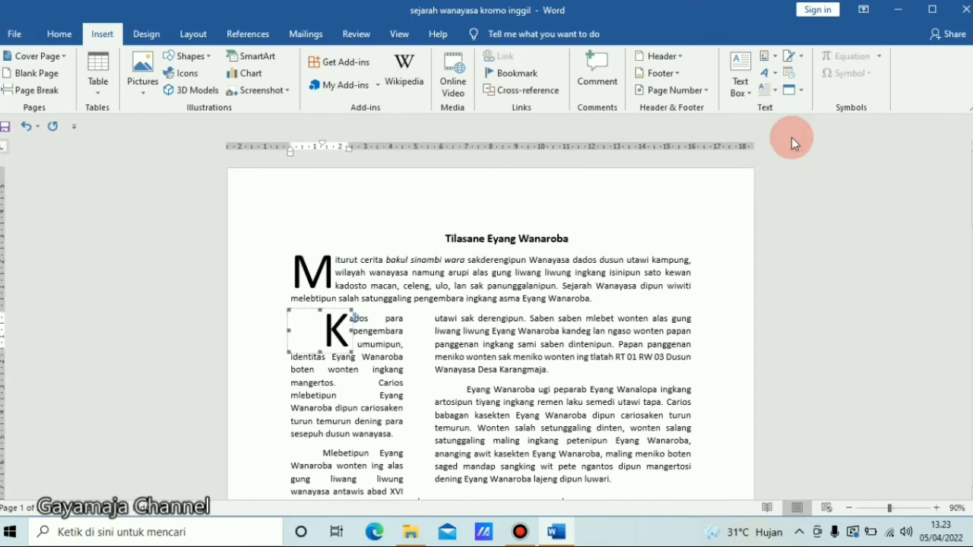
- Remove the first-line indent from the 'Kados para' paragraph so it aligns with the drop cap
left_click(372, 341)
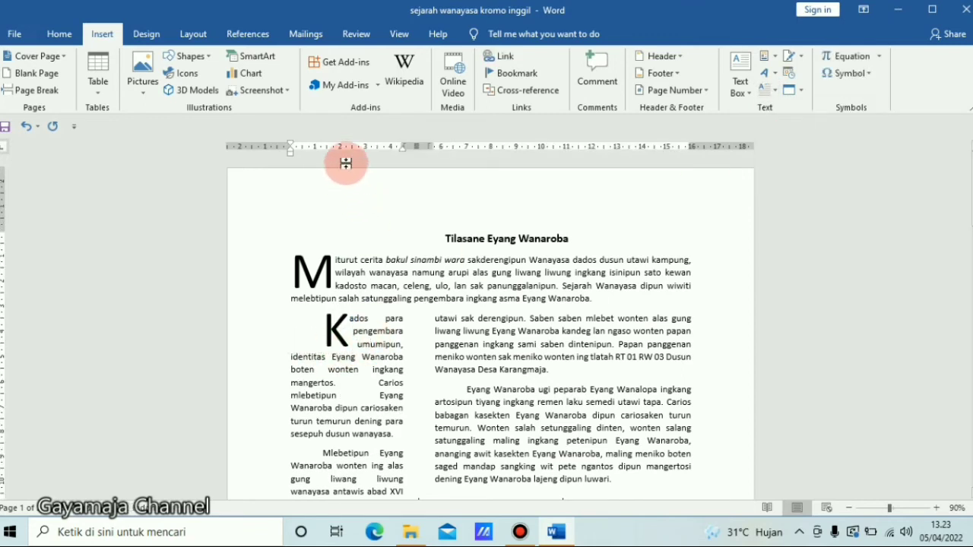
left_click(322, 324)
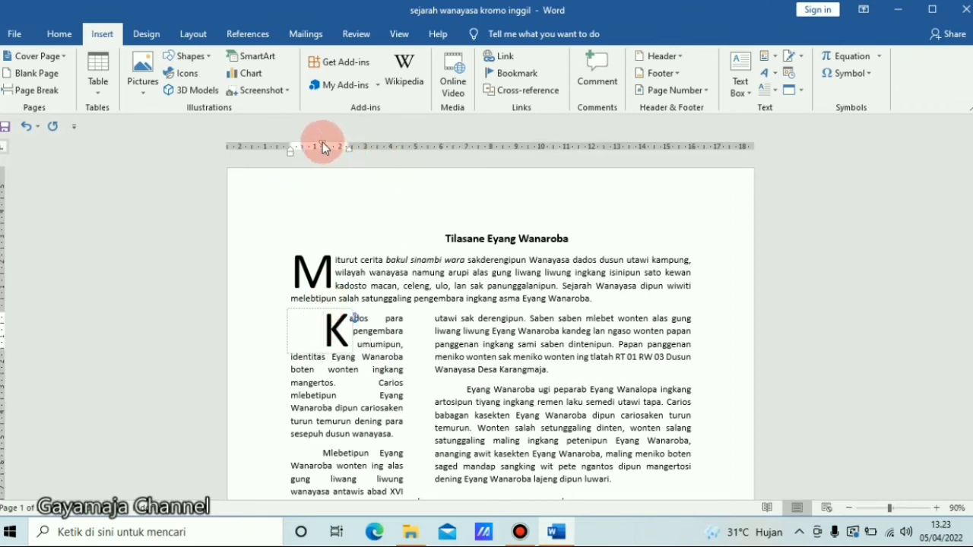
left_click_drag(322, 143, 292, 149)
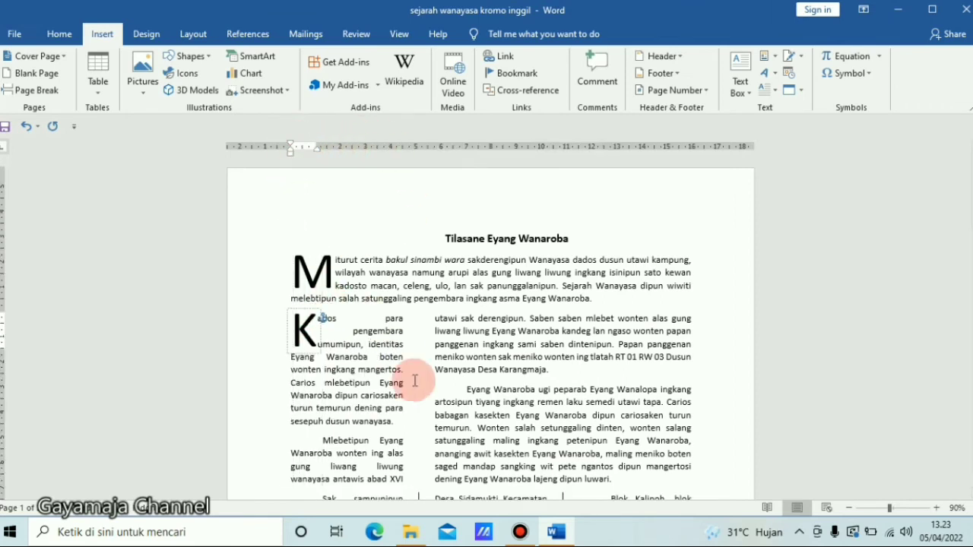
- Remove the leading indent from the paragraph starting 'Sak sampunipun' and give it a Dropped drop cap
left_click(423, 404)
left_click(730, 355)
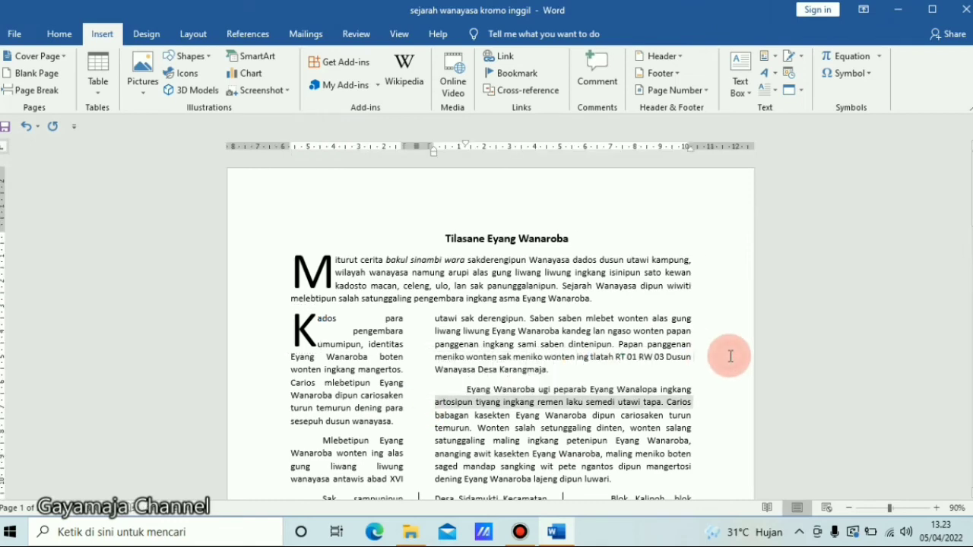
left_click_drag(965, 213, 967, 293)
scroll(969, 278, "up", 1)
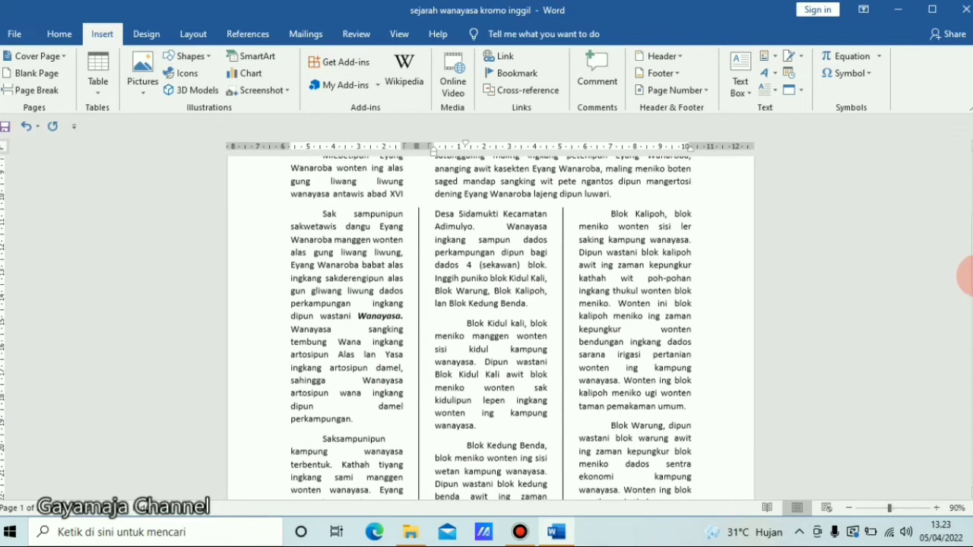
left_click(326, 218)
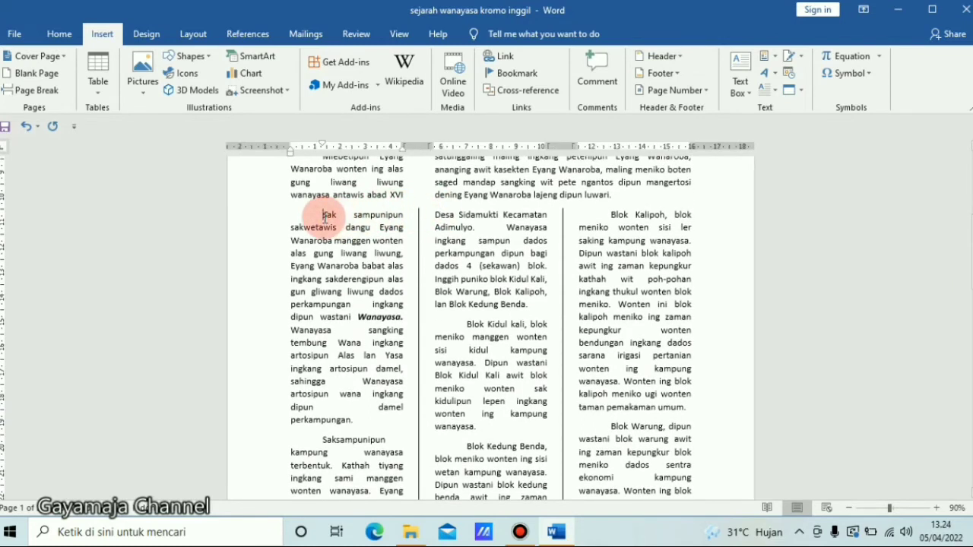
key("BackSpace")
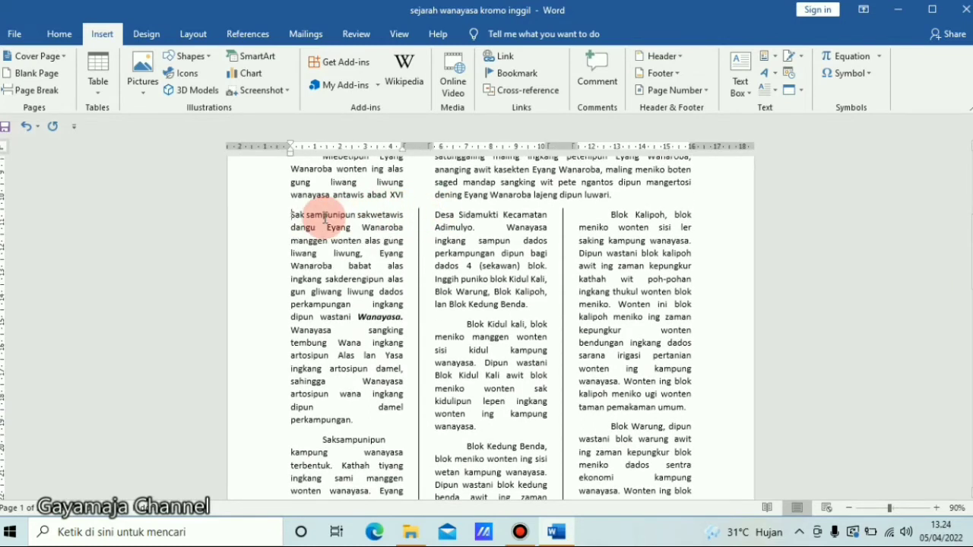
left_click(779, 91)
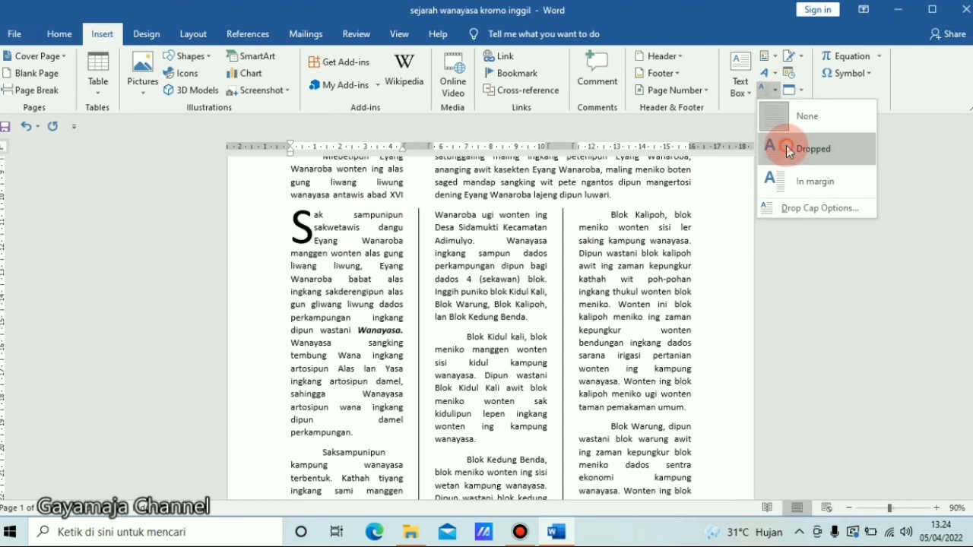
left_click(787, 150)
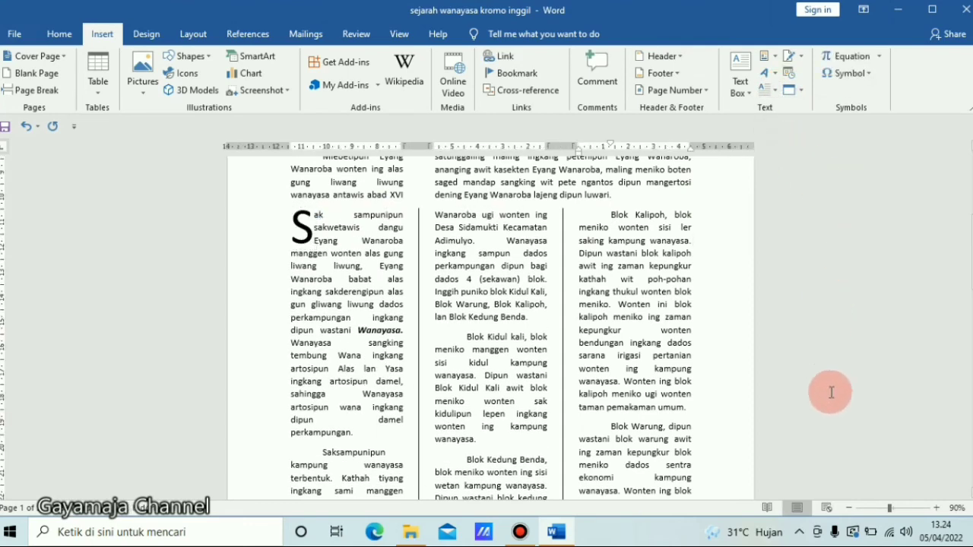
- Review the whole two-page column layout at reduced zoom, returning to 90% afterwards
left_click(850, 508)
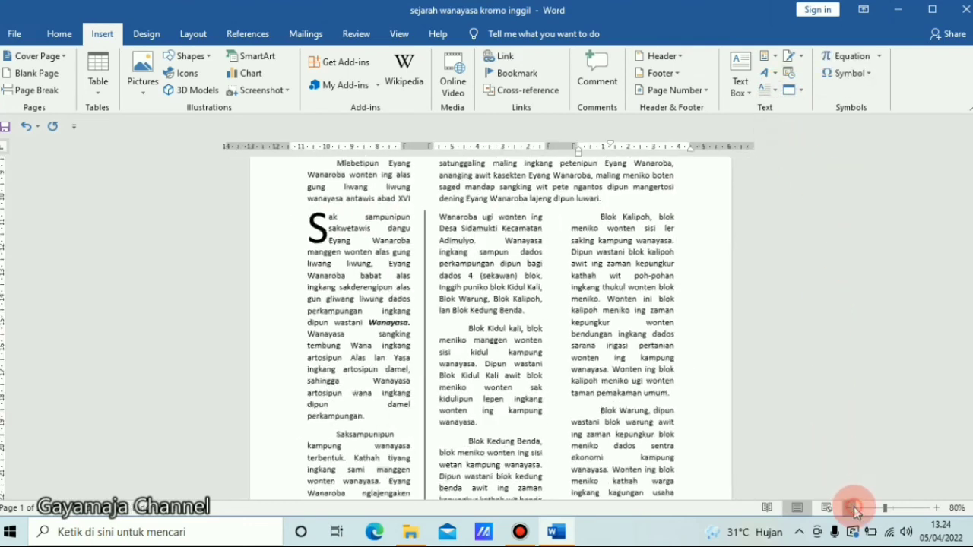
left_click(850, 508)
left_click(850, 508)
left_click(850, 508)
left_click(850, 508)
left_click(850, 508)
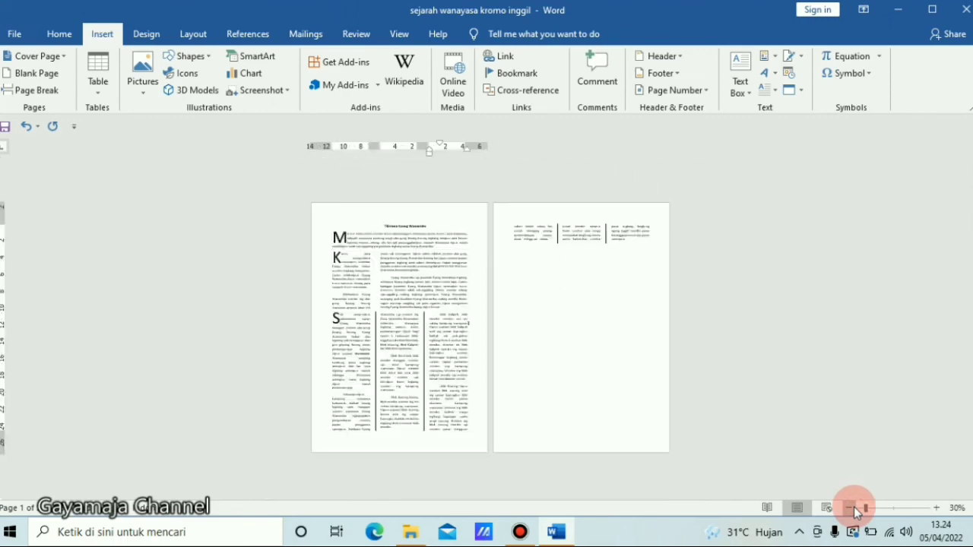
left_click(937, 508)
left_click(937, 508)
left_click(937, 508)
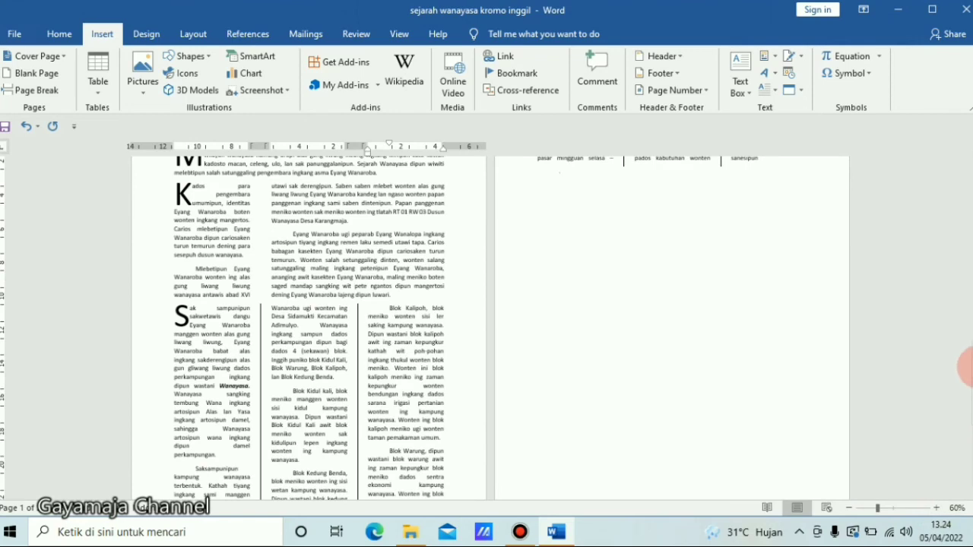
left_click_drag(967, 368, 969, 301)
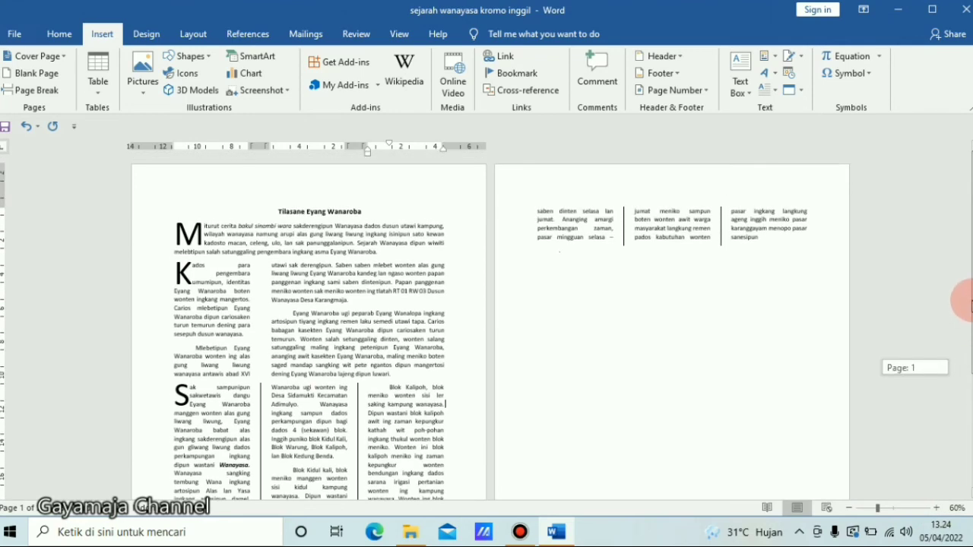
left_click(937, 508)
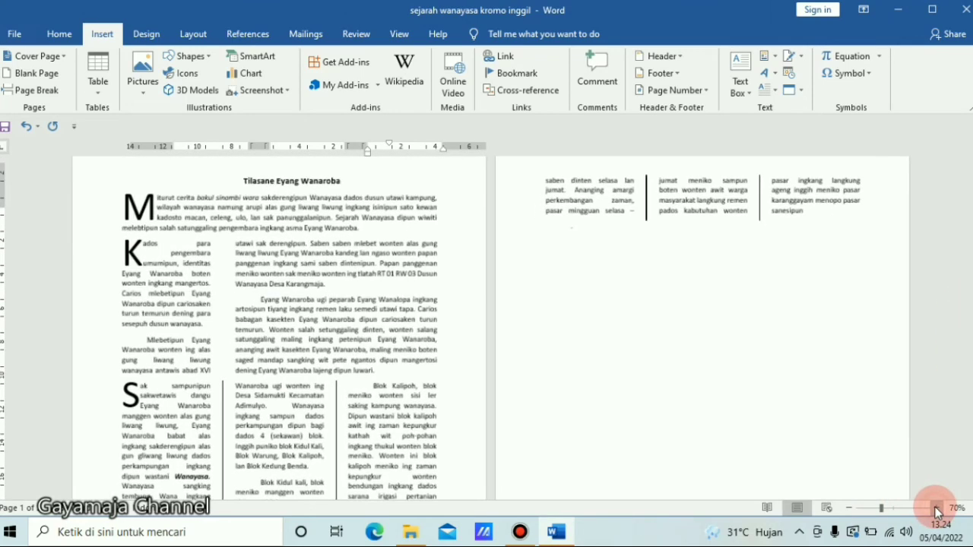
left_click(937, 508)
left_click(937, 508)
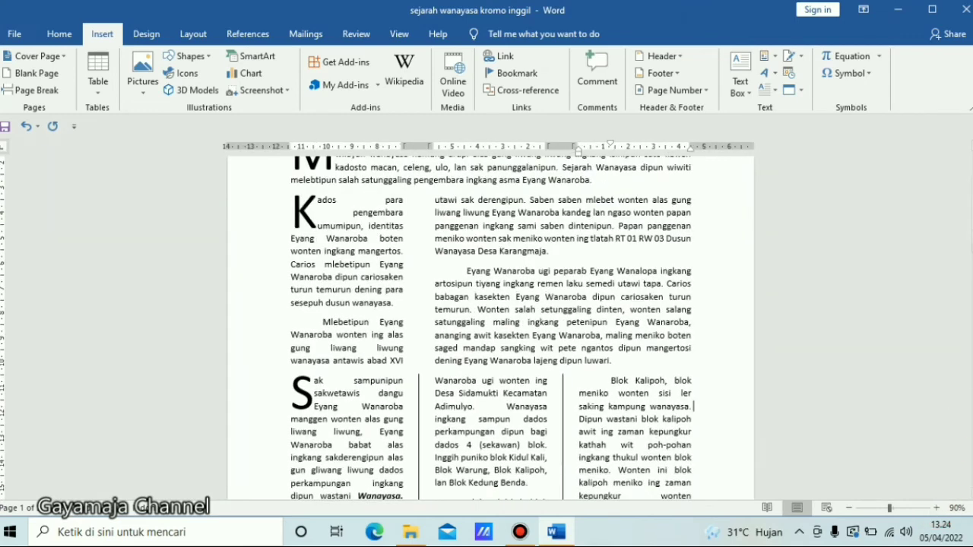
left_click_drag(968, 243, 969, 219)
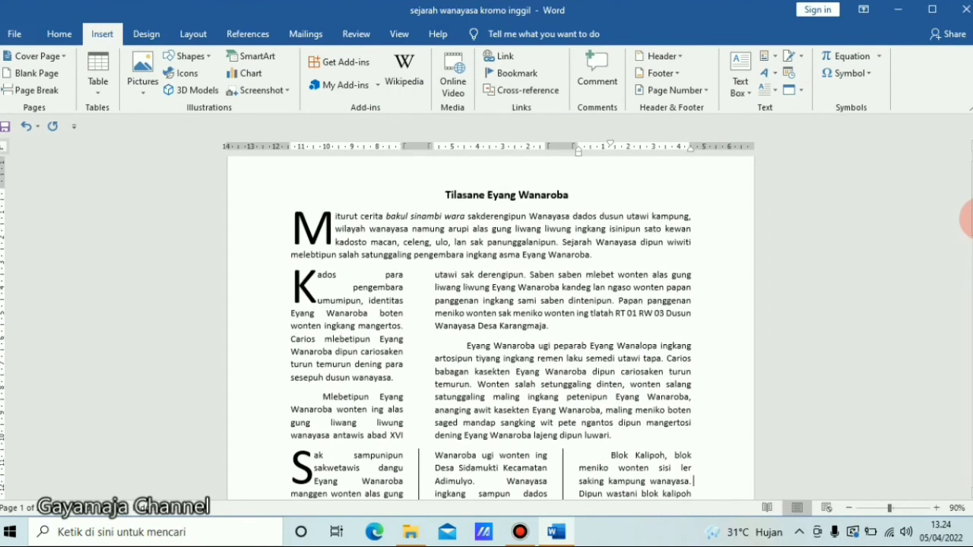